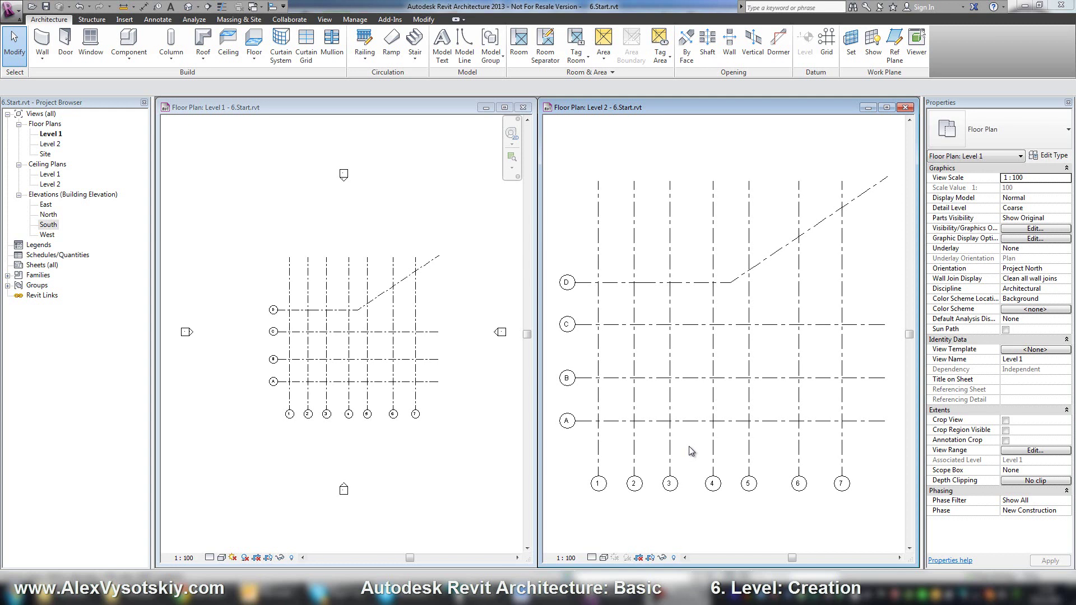
- Open the West building elevation view and make it the active view
double_click(57, 234)
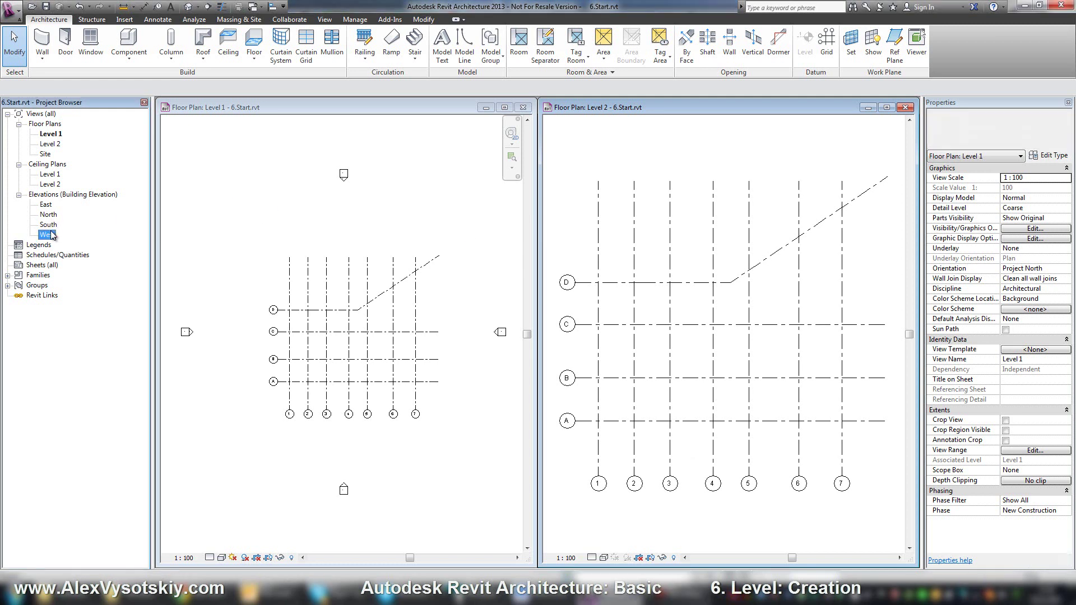
middle_click_drag(713, 293, 620, 296)
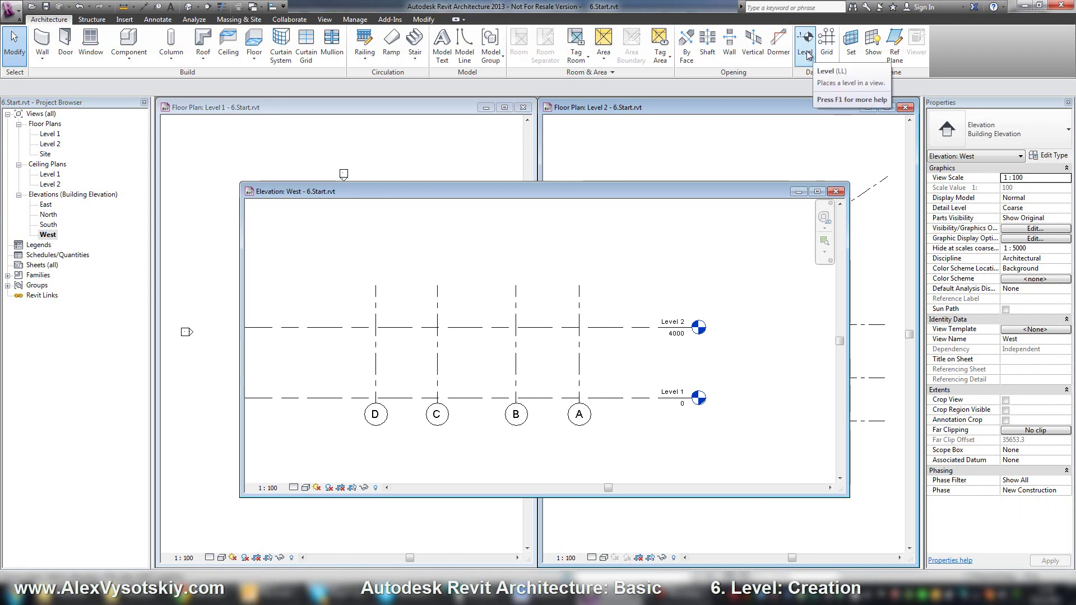
left_click(418, 159)
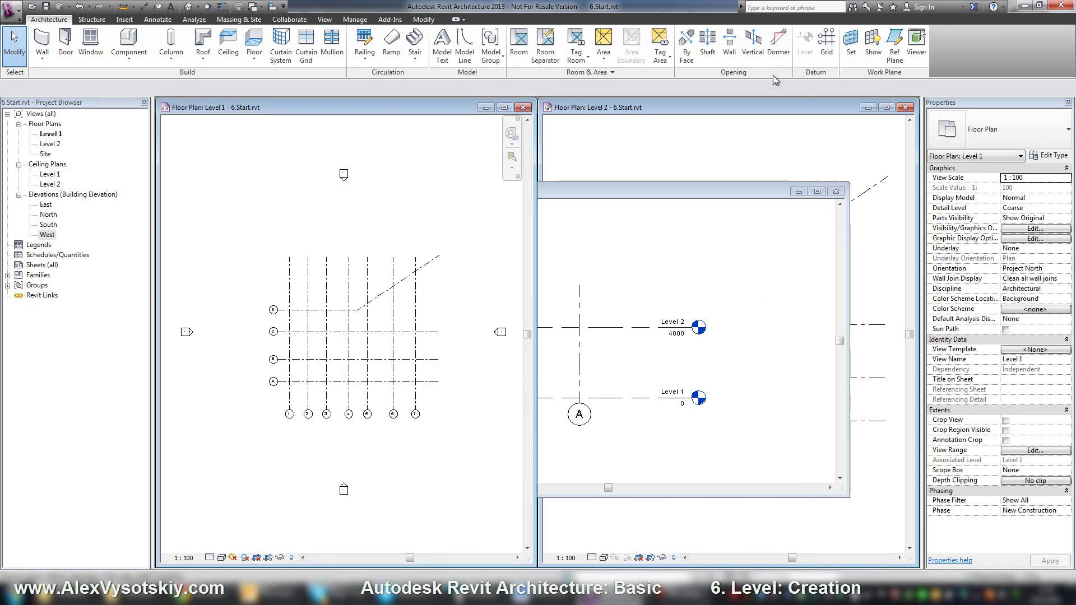
left_click(711, 194)
middle_click_drag(555, 264, 599, 300)
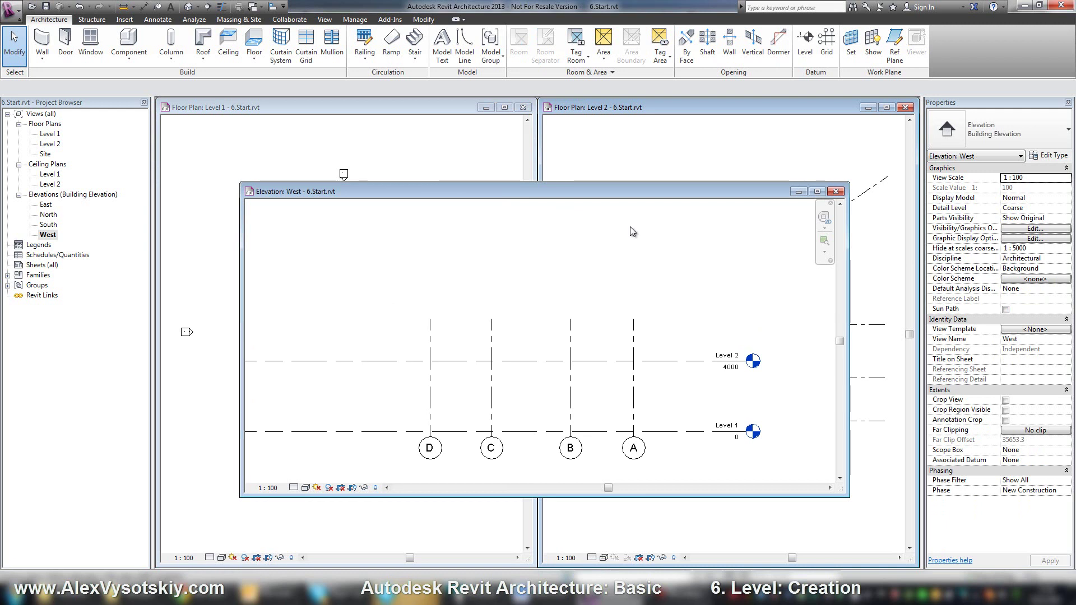
- Draw a new level line 4000 above Level 2, spanning the same width as the existing levels
left_click(808, 46)
scroll(437, 319, "down", 3)
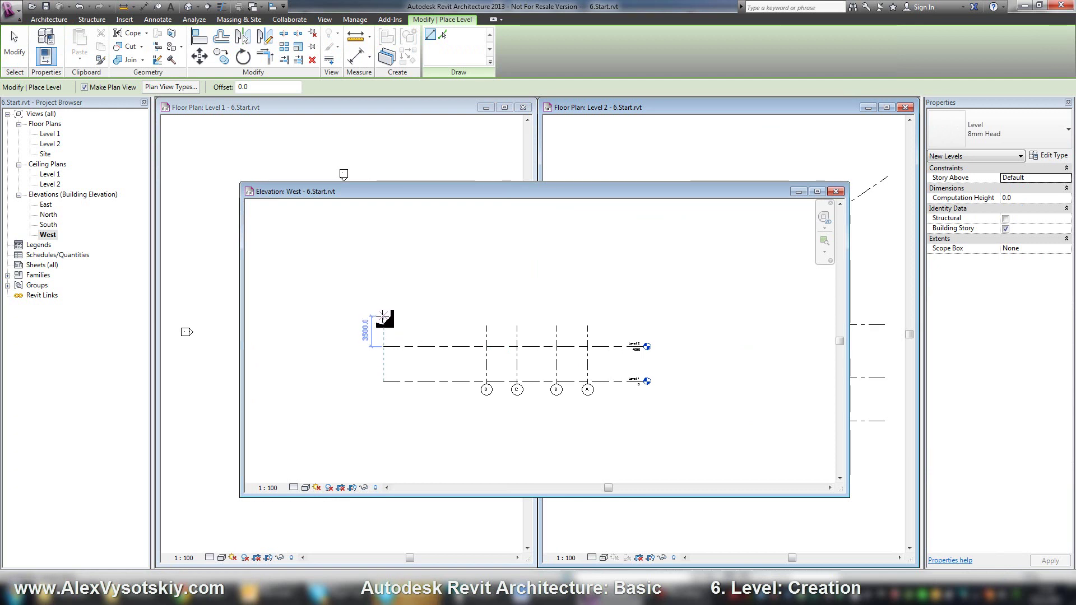
left_click(383, 312)
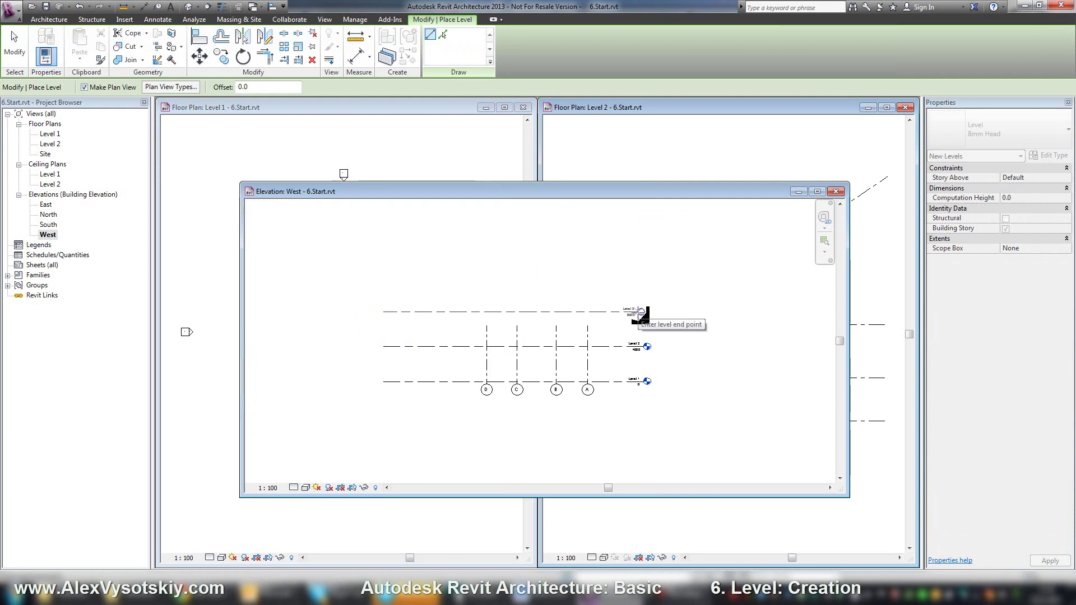
left_click(641, 312)
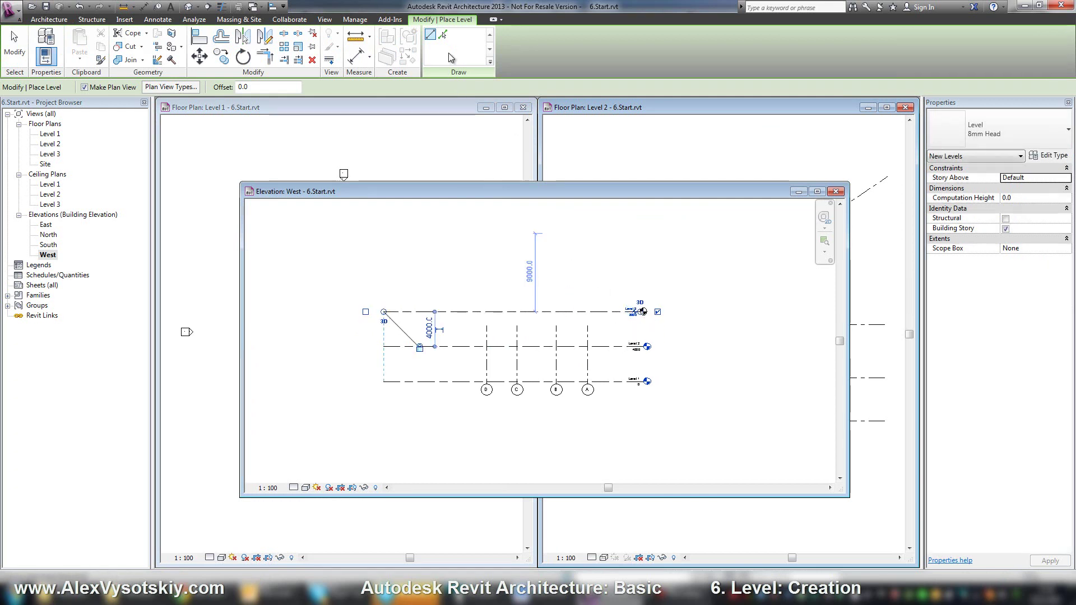
- Create two levels by picking lines with a 3300 offset, one above Level 3 and one below Level 1
left_click(442, 35)
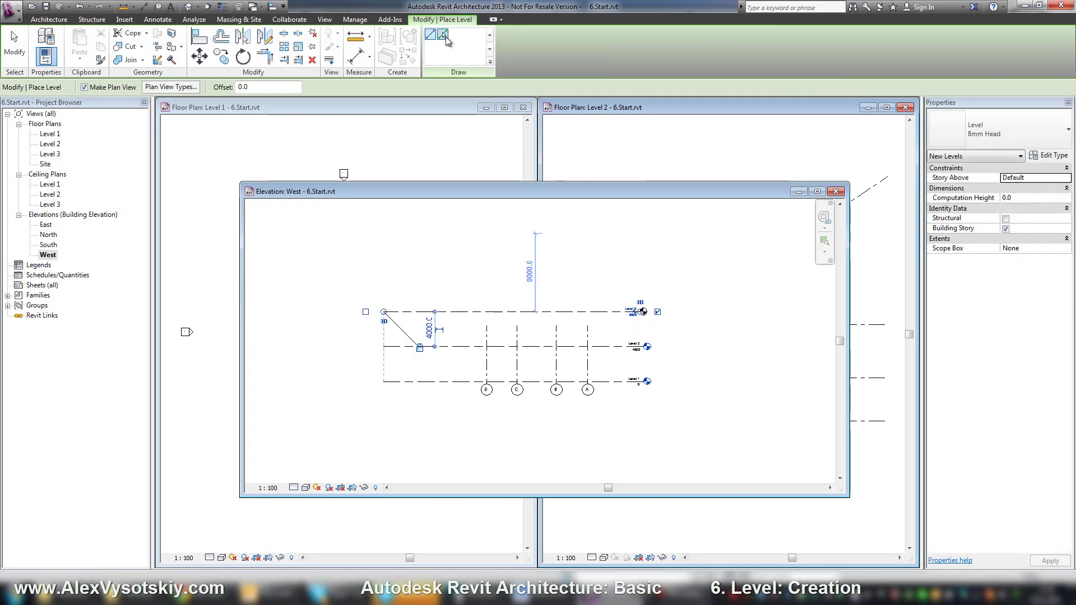
left_click(281, 84)
type("3")
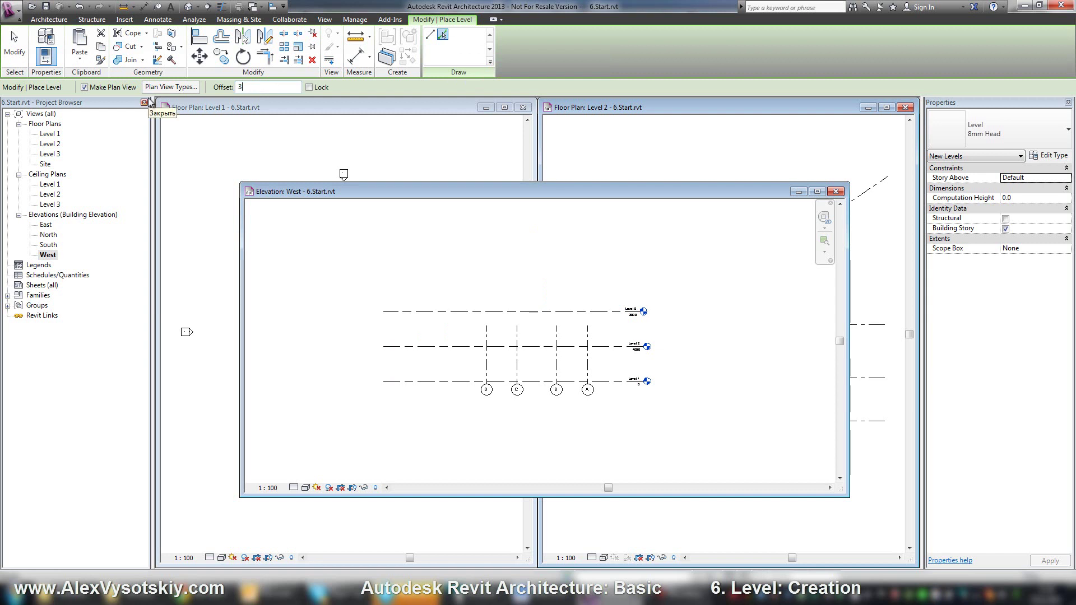
type("300")
key("Return")
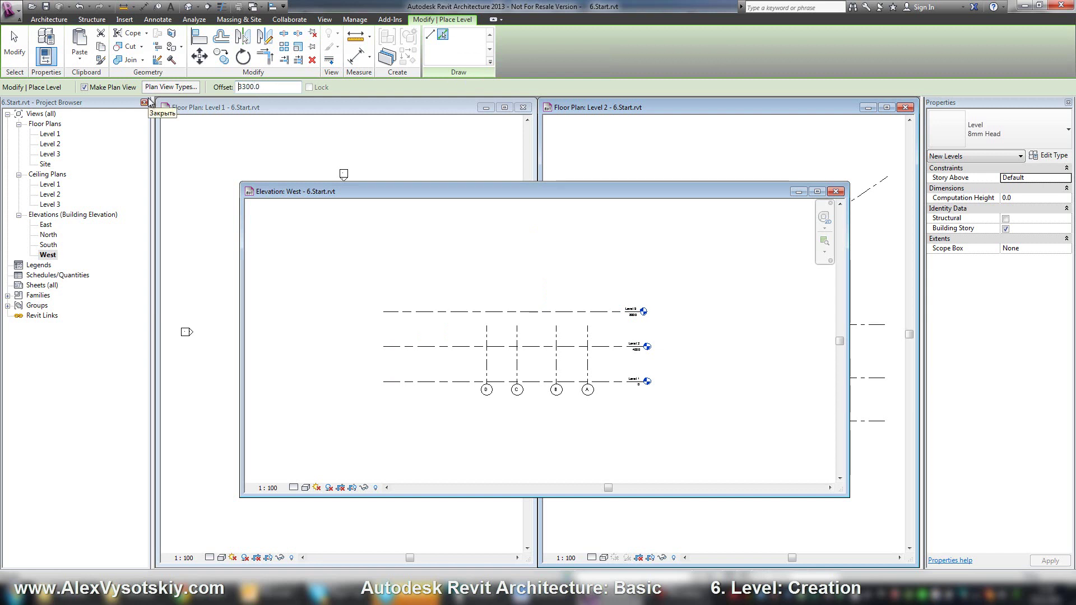
left_click(470, 311)
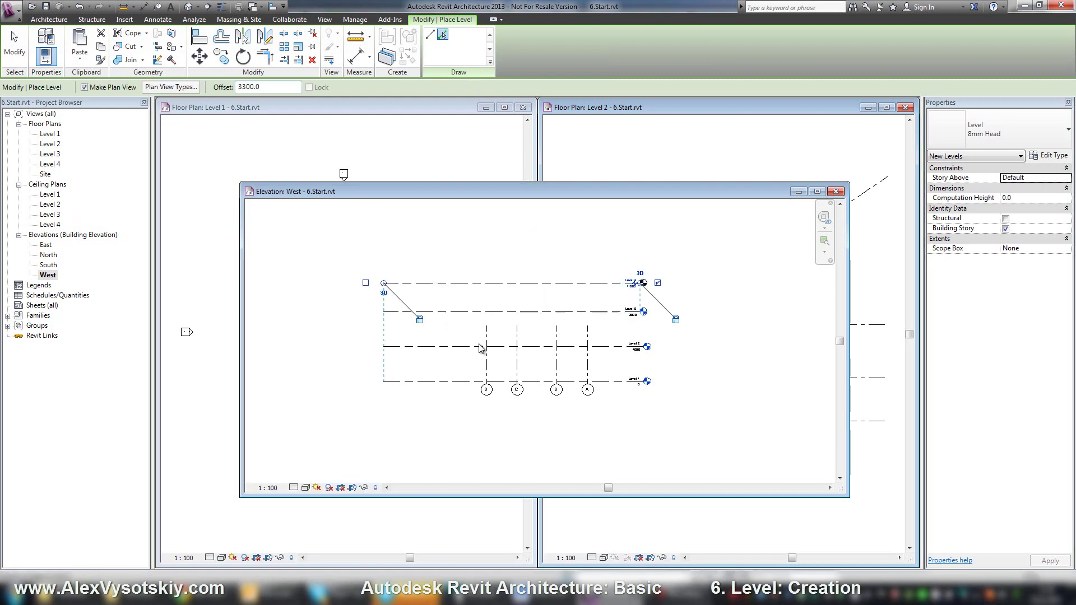
left_click(470, 385)
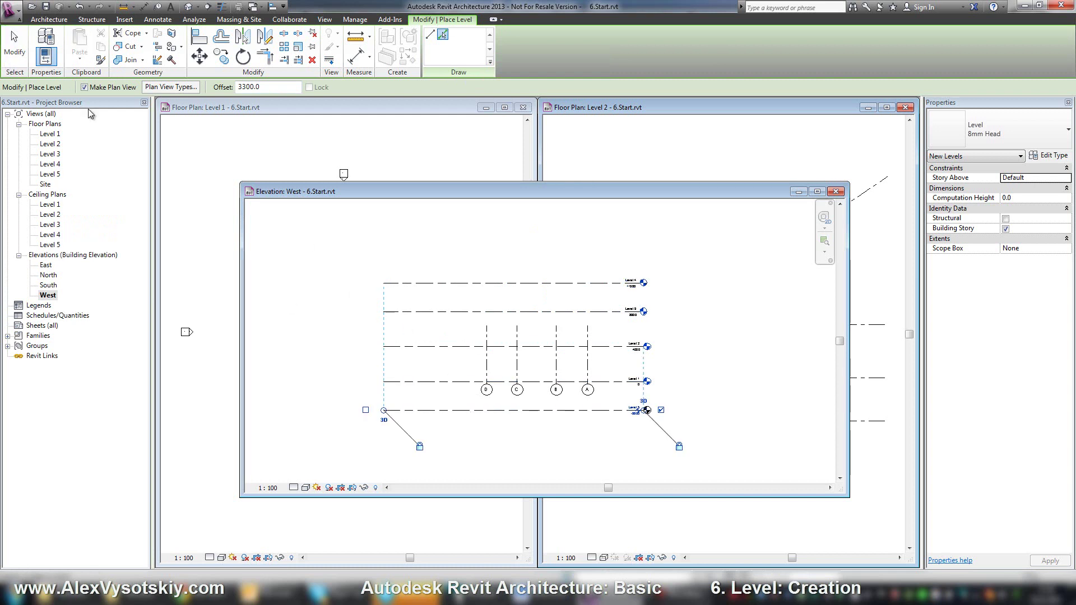
left_click(15, 42)
- Align the heads of the two upper levels with the heads of the levels below
scroll(622, 395, "up", 2)
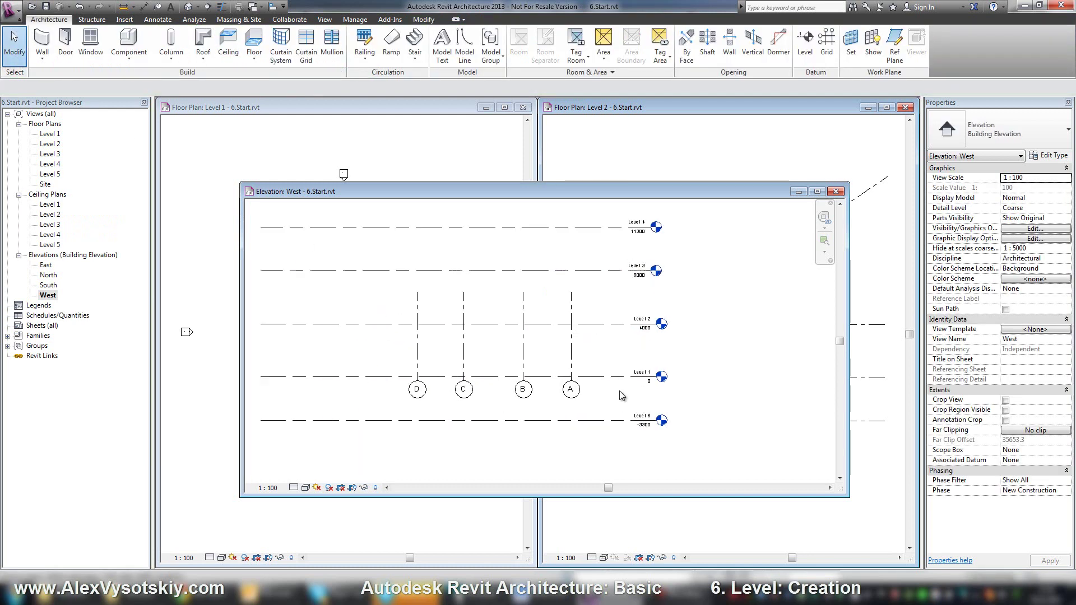
scroll(623, 294, "up", 1)
middle_click_drag(622, 293, 580, 317)
left_click(578, 292)
left_click_drag(612, 292, 621, 294)
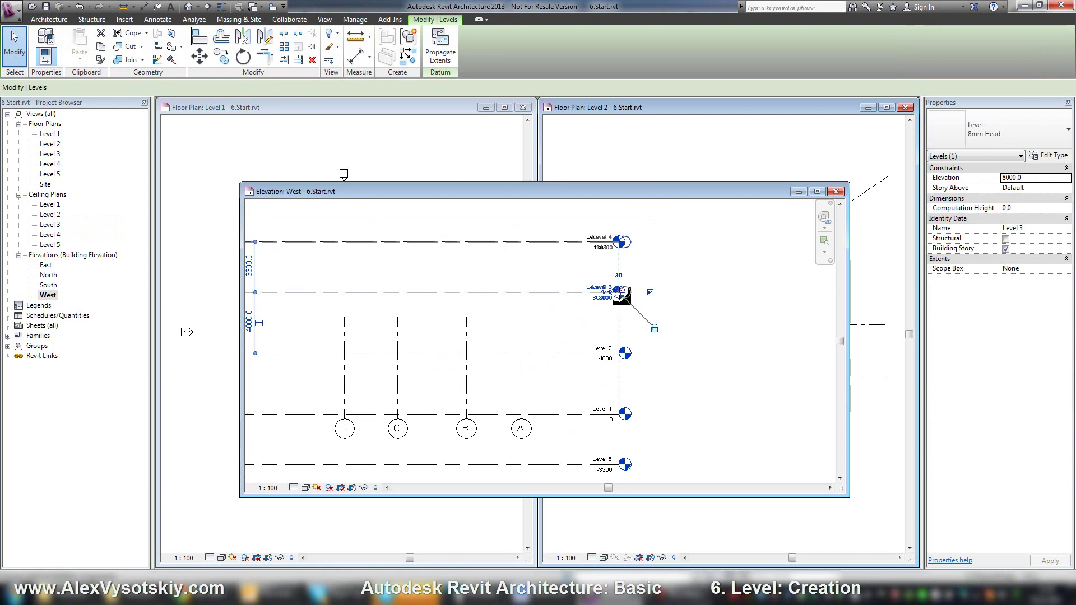
left_click(744, 274)
- Rename the lowest level to Basement and rename its corresponding views as well
scroll(634, 352, "up", 3)
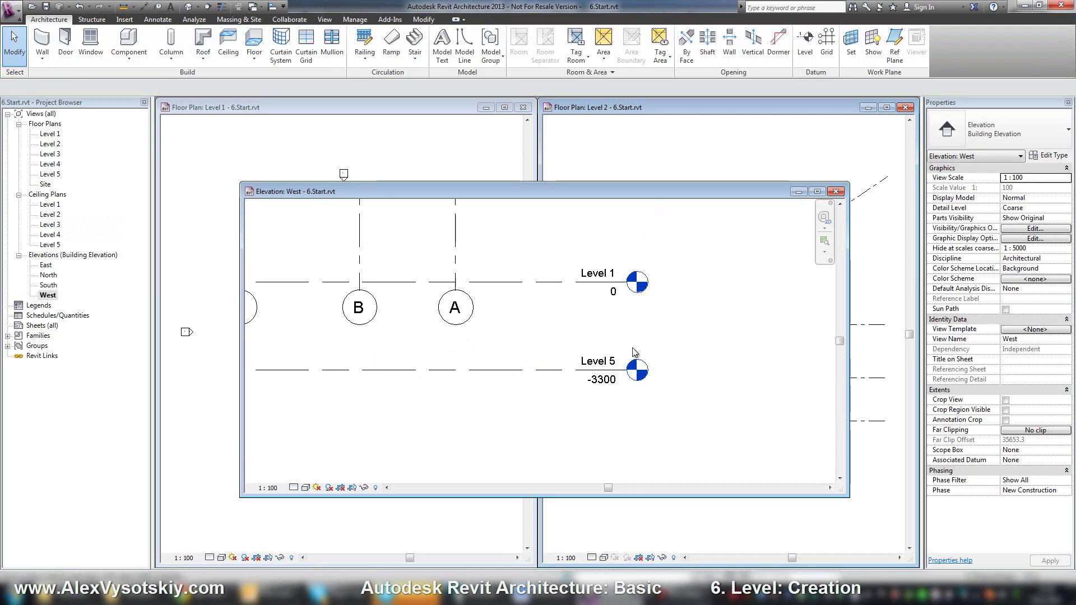
middle_click_drag(634, 352, 624, 383)
left_click(543, 401)
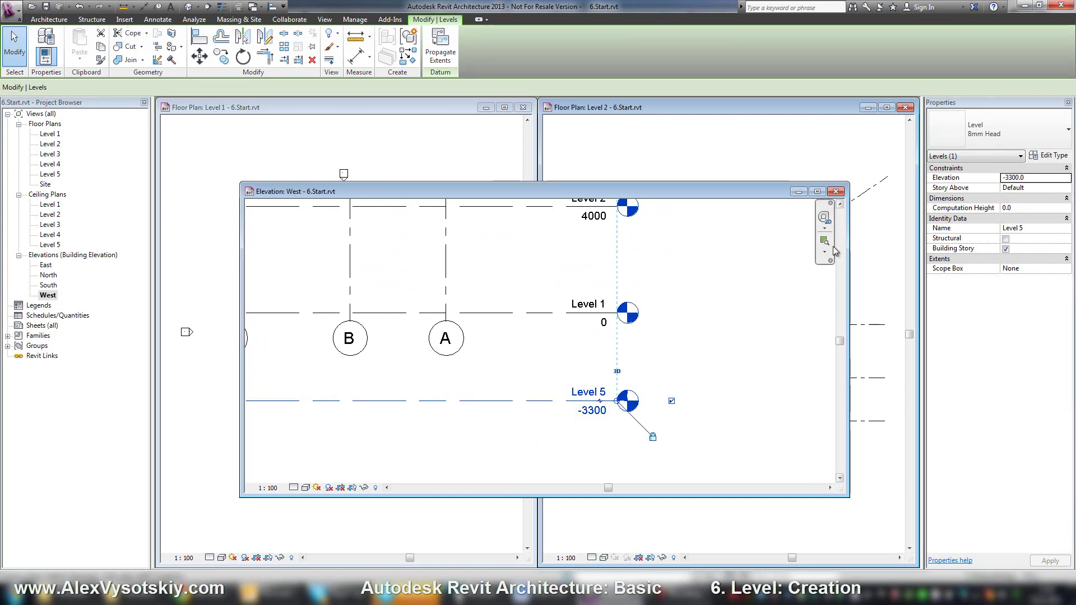
left_click(1051, 228)
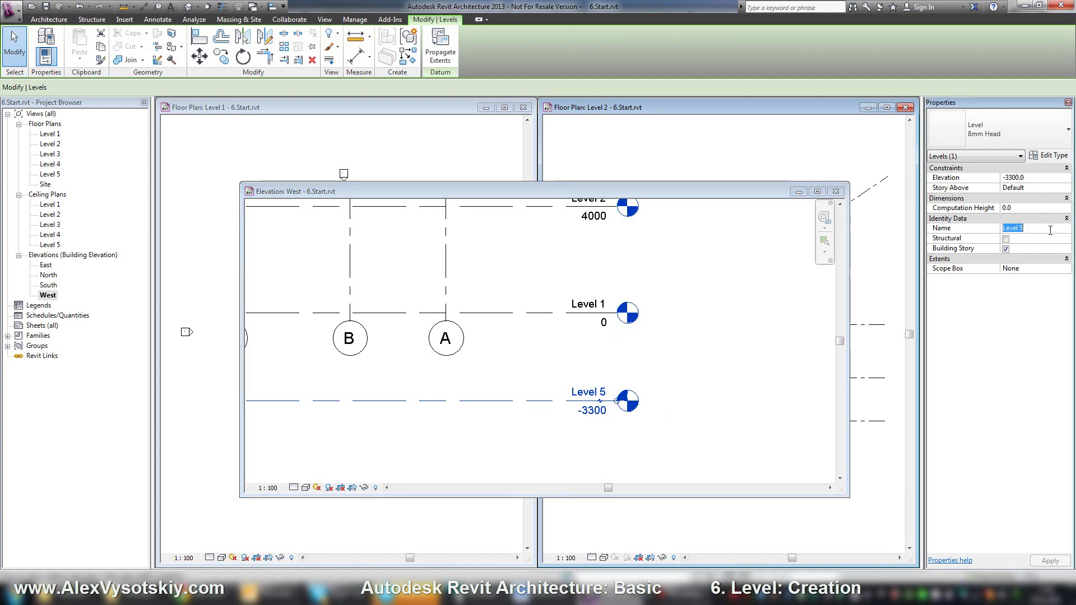
type("Basement")
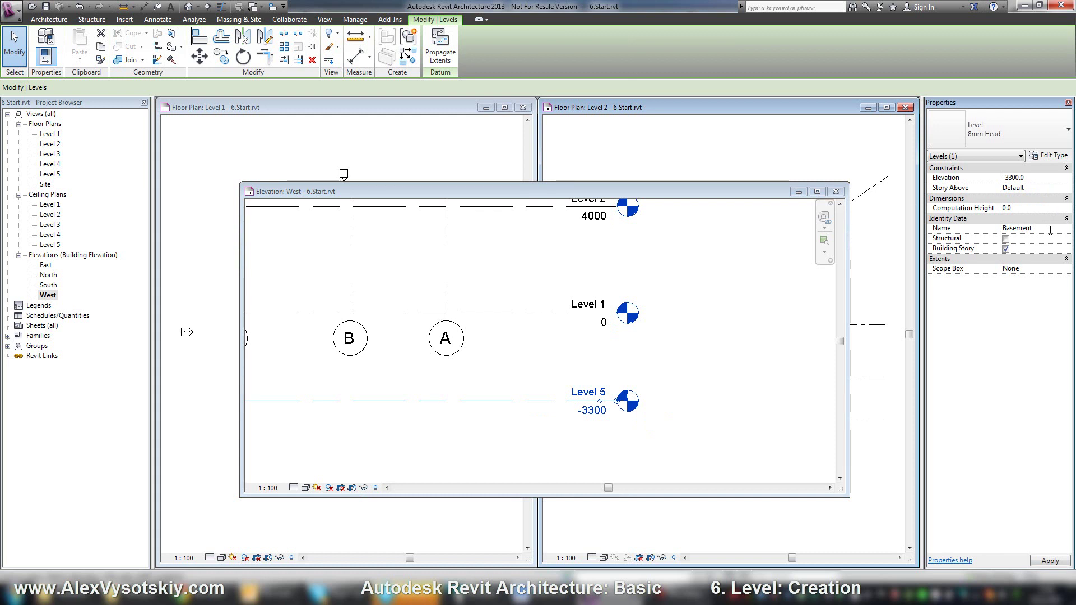
key("Return")
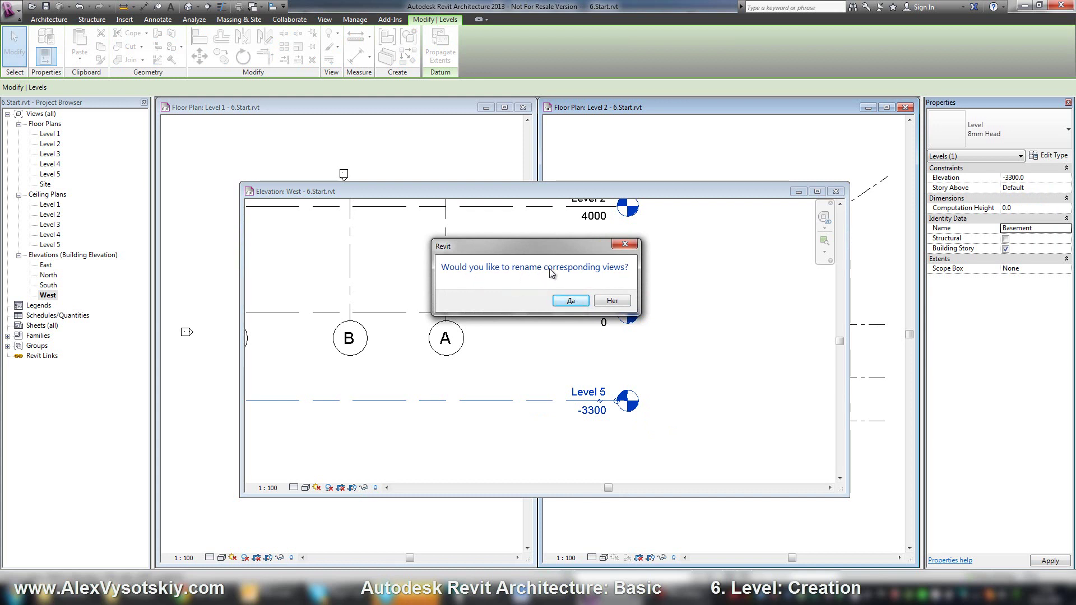
left_click(571, 301)
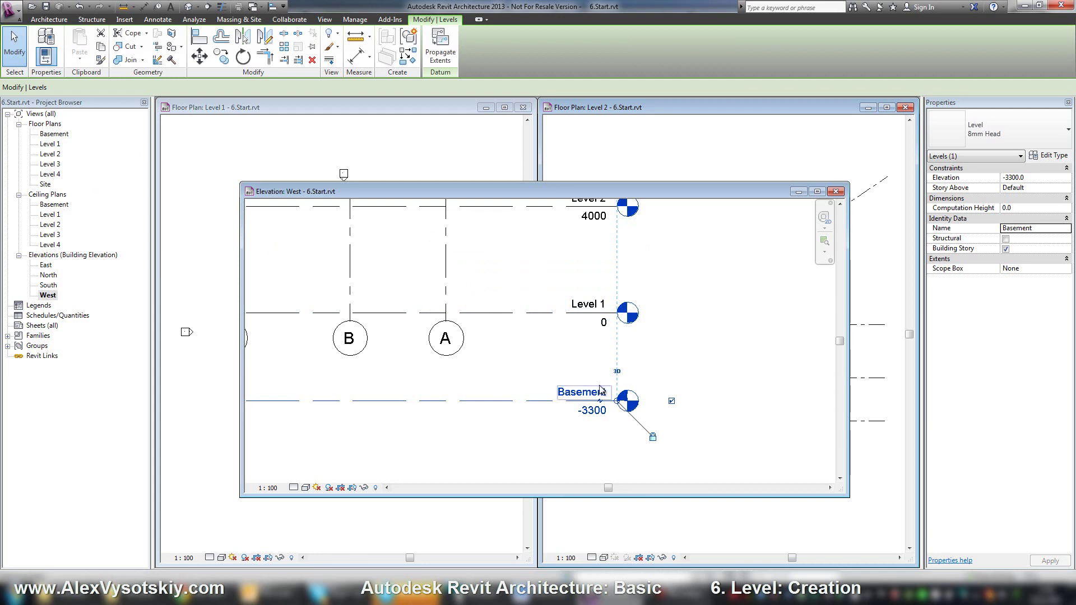
- Try renaming the top level to Roof while declining to rename its corresponding views
left_click(684, 333)
middle_click_drag(663, 281, 670, 418)
scroll(660, 406, "down", 1)
middle_click_drag(628, 277, 598, 350)
left_click(579, 306)
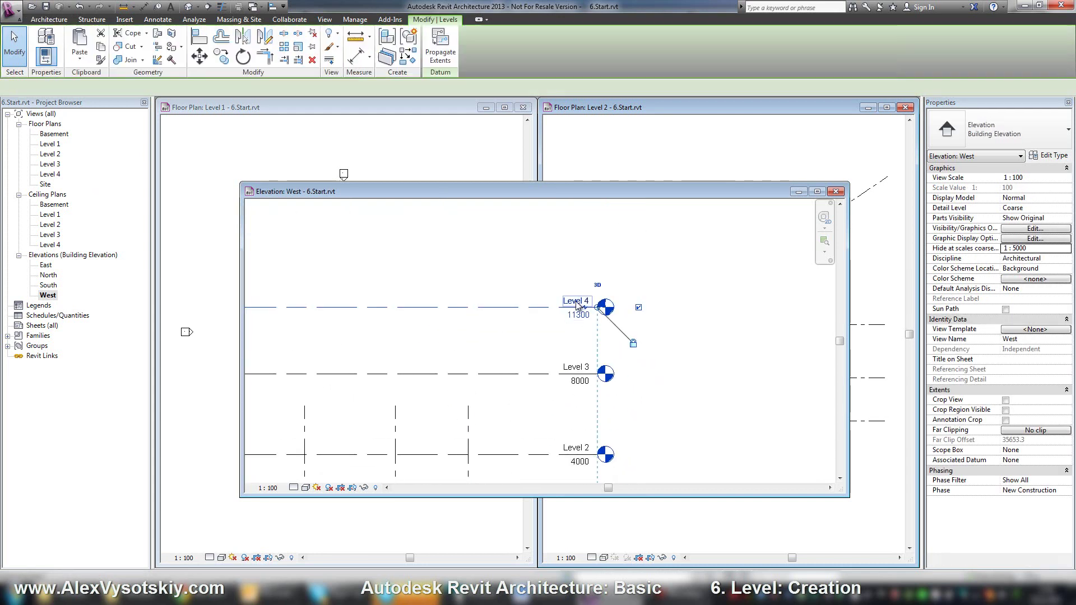
left_click(578, 304)
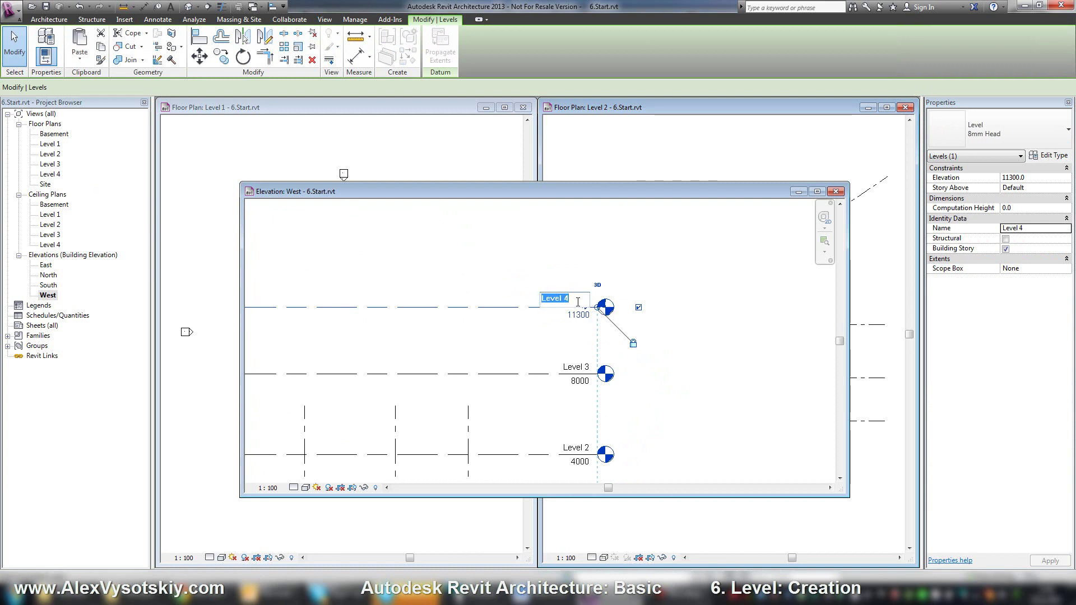
type("Roof")
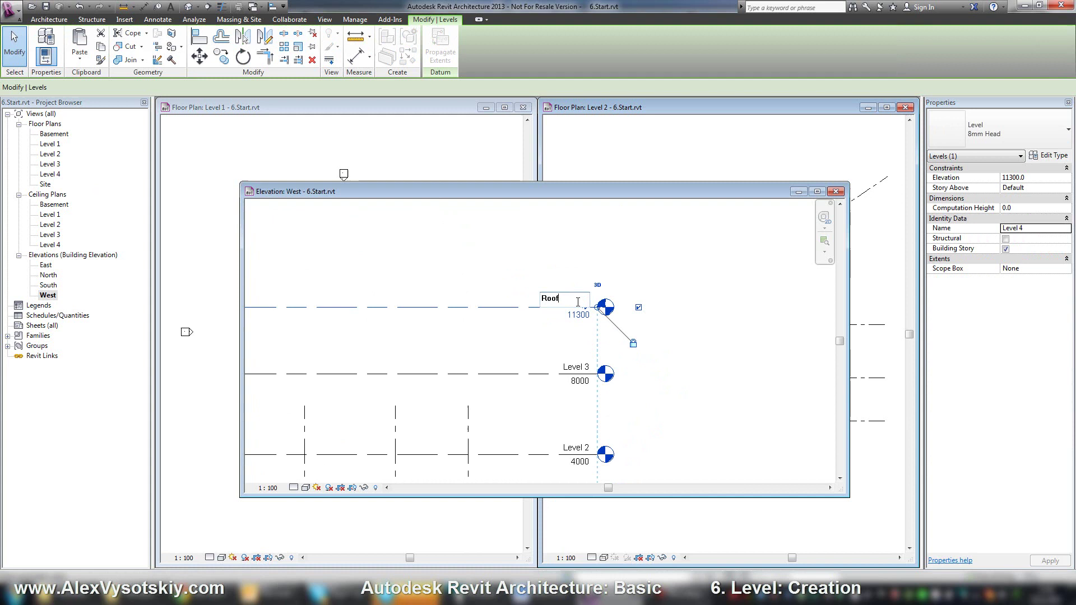
key("Return")
left_click(571, 301)
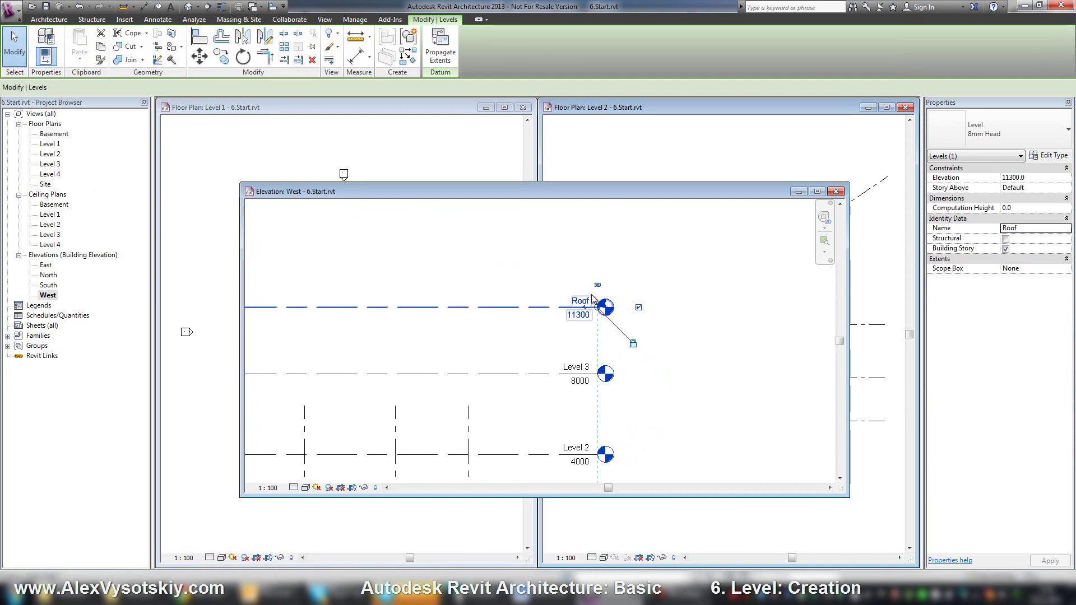
scroll(588, 314, "up", 1)
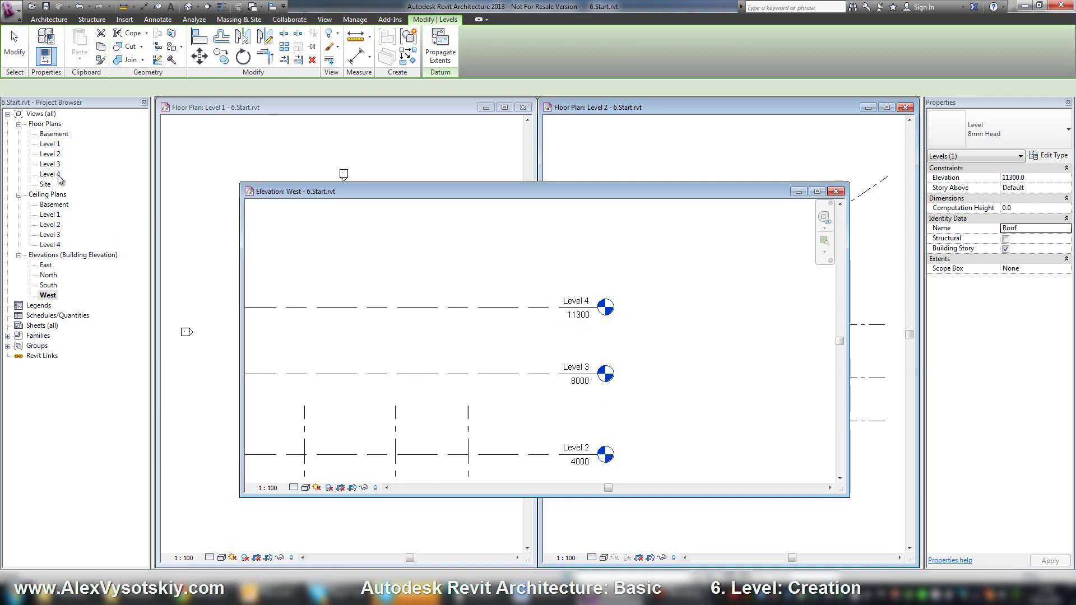
left_click(452, 291)
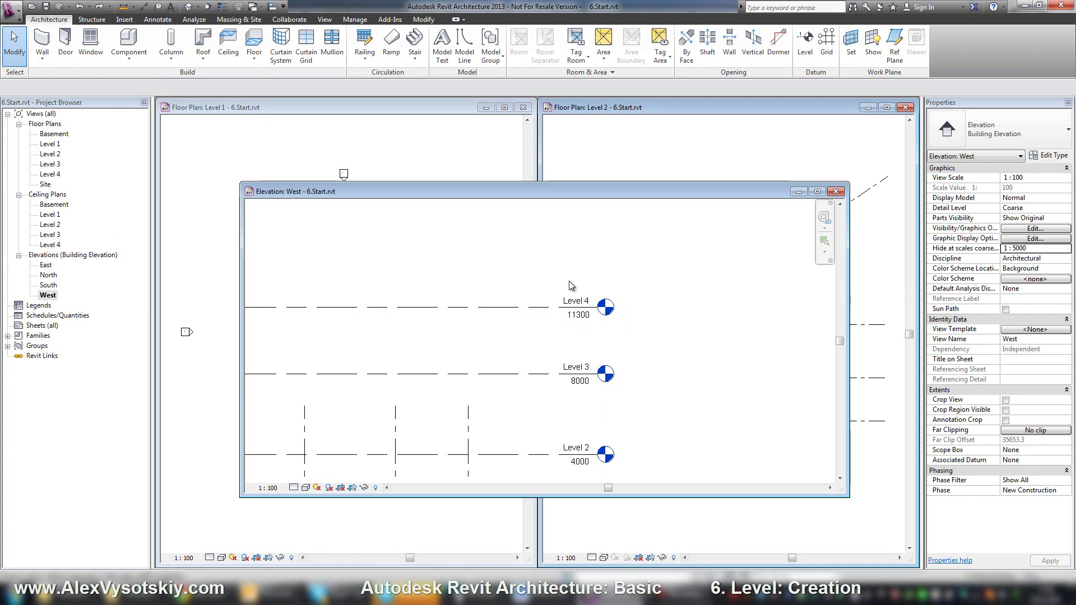
- Rename the top level to Roof and accept renaming its corresponding views
scroll(570, 280, "up", 2)
left_click(547, 320)
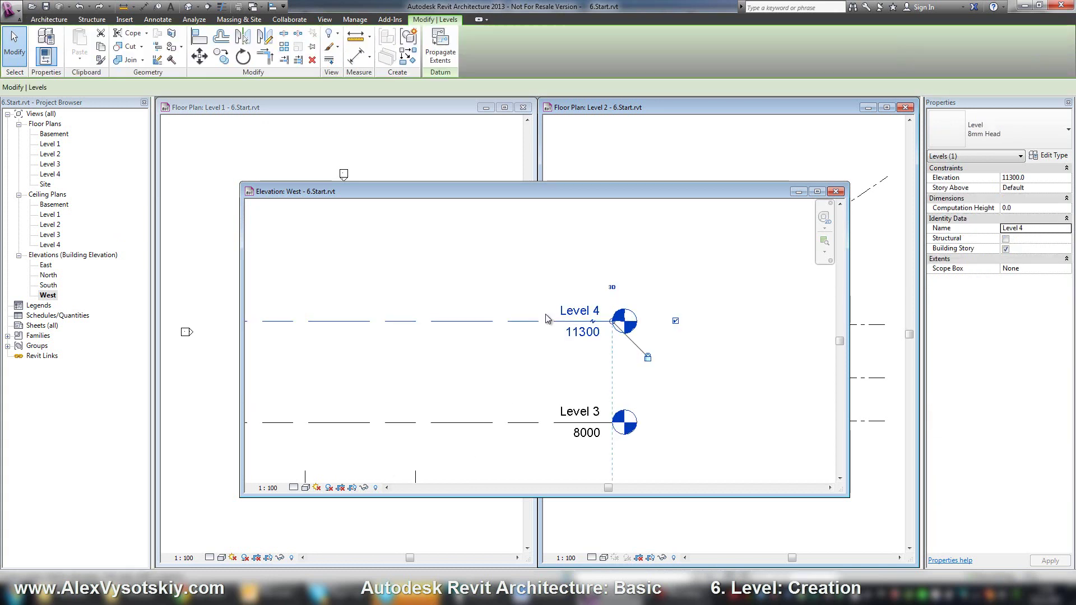
left_click(578, 314)
type("R")
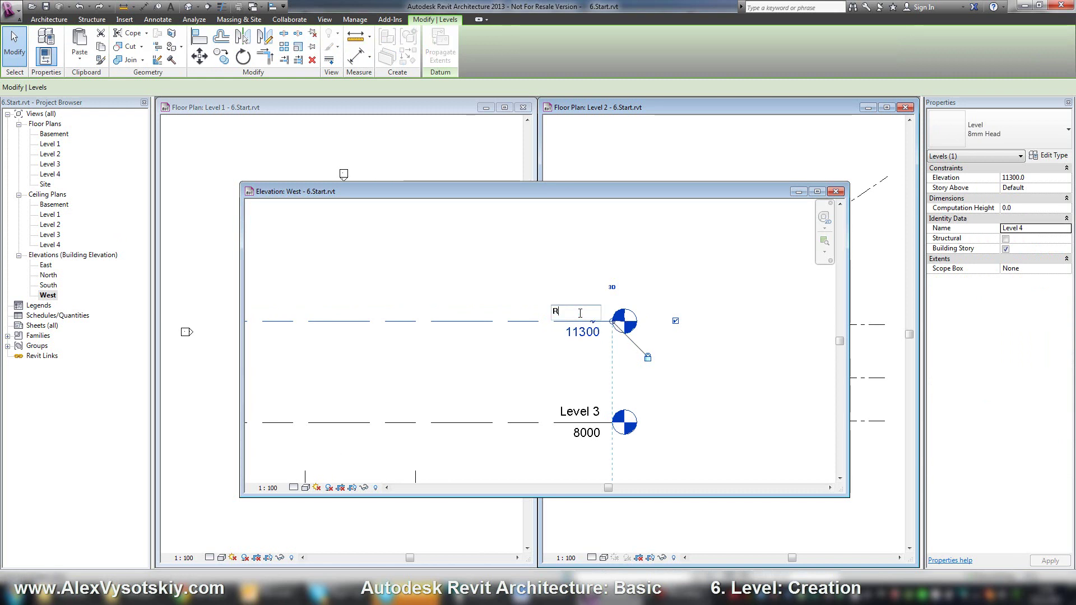
type("oof")
key("Return")
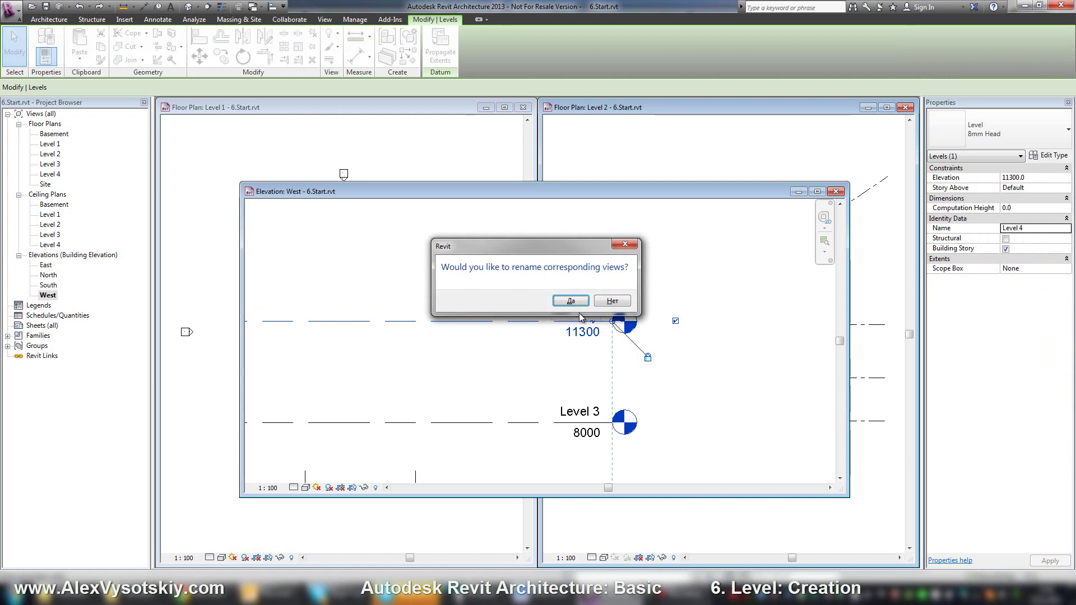
left_click(571, 301)
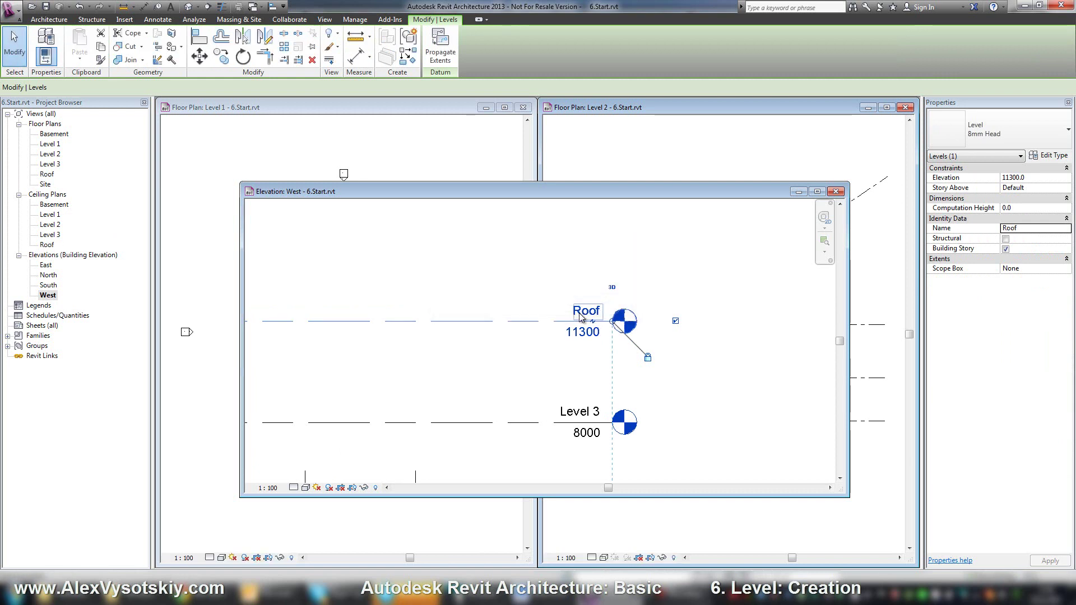
- Rename the Roof floor plan view to Roof 1 together with its level and views, and undo the renaming
left_click(46, 178)
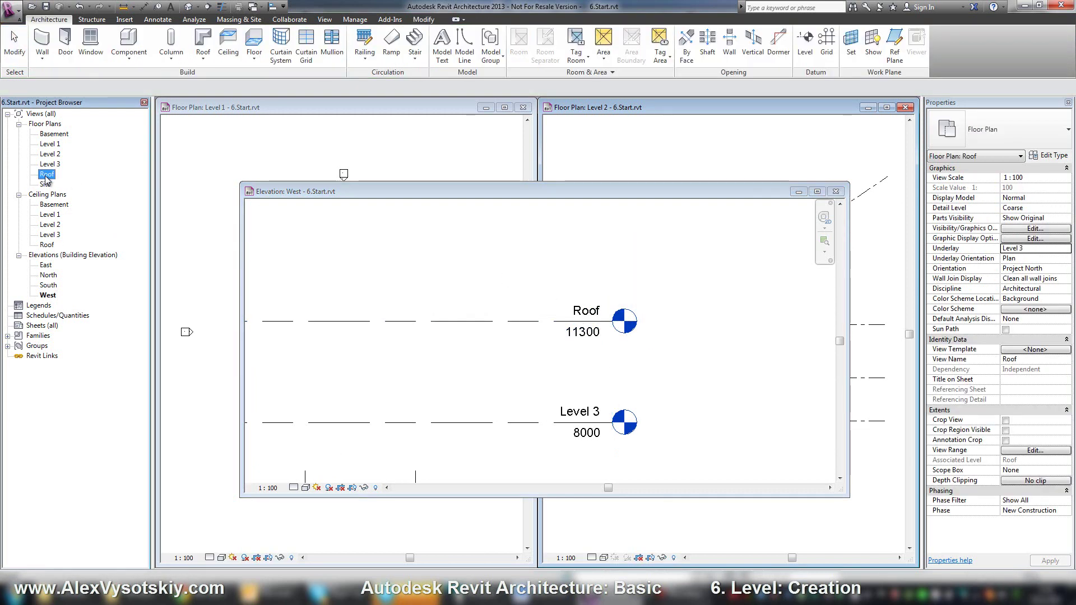
key("F2")
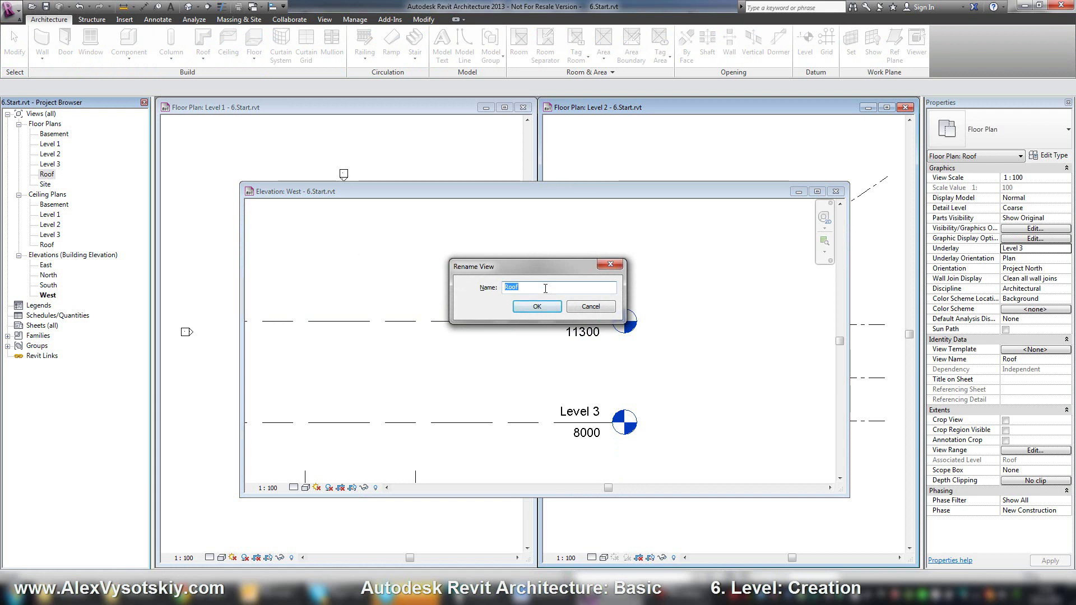
left_click(545, 288)
type("1")
key("Return")
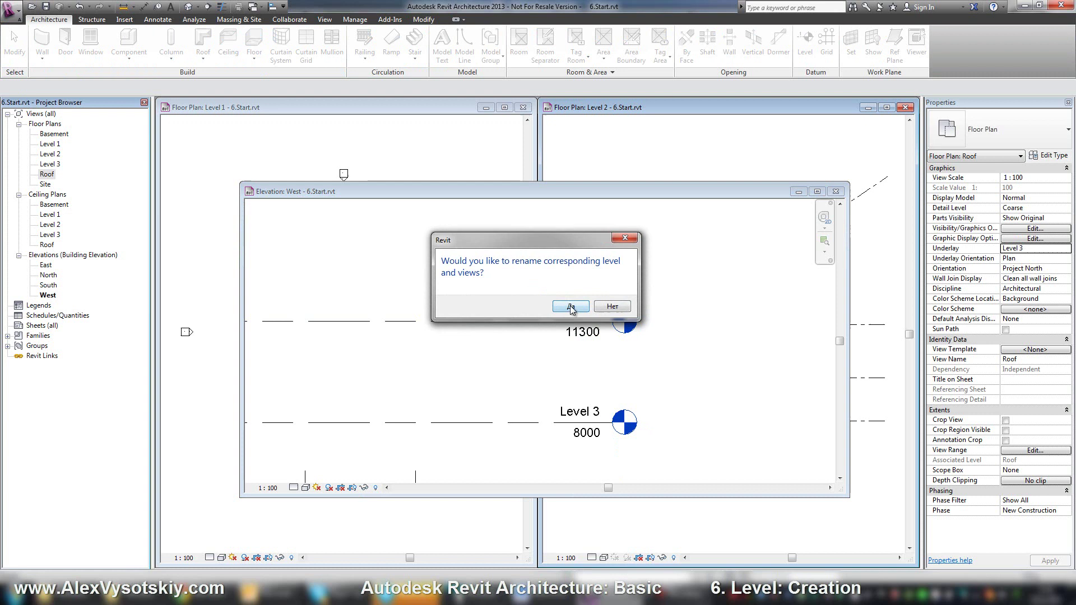
left_click(570, 305)
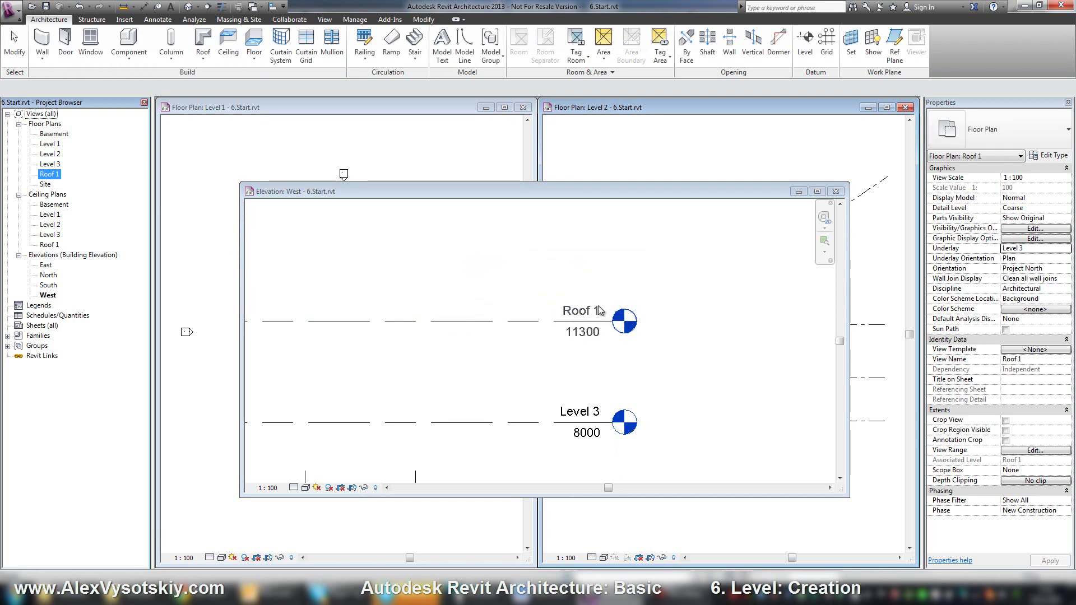
key("ctrl+z")
left_click(634, 274)
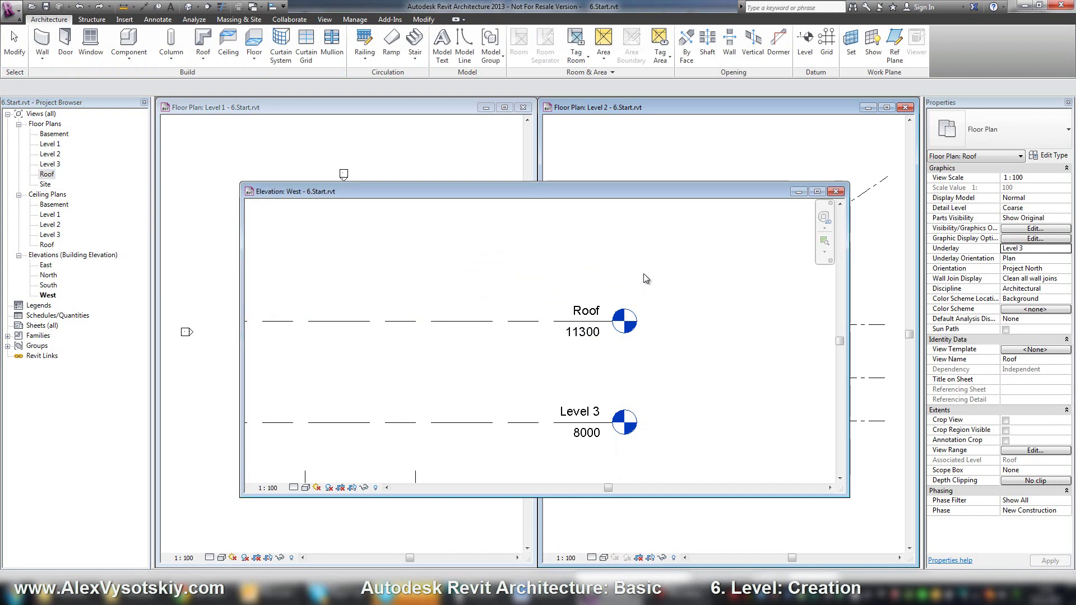
- Open the Roof floor plan to check whether the grids appear there, and return to the West elevation
scroll(638, 270, "down", 3)
mouse_move(585, 288)
middle_mouse_down()
mouse_move(622, 259)
mouse_move(583, 279)
middle_mouse_up()
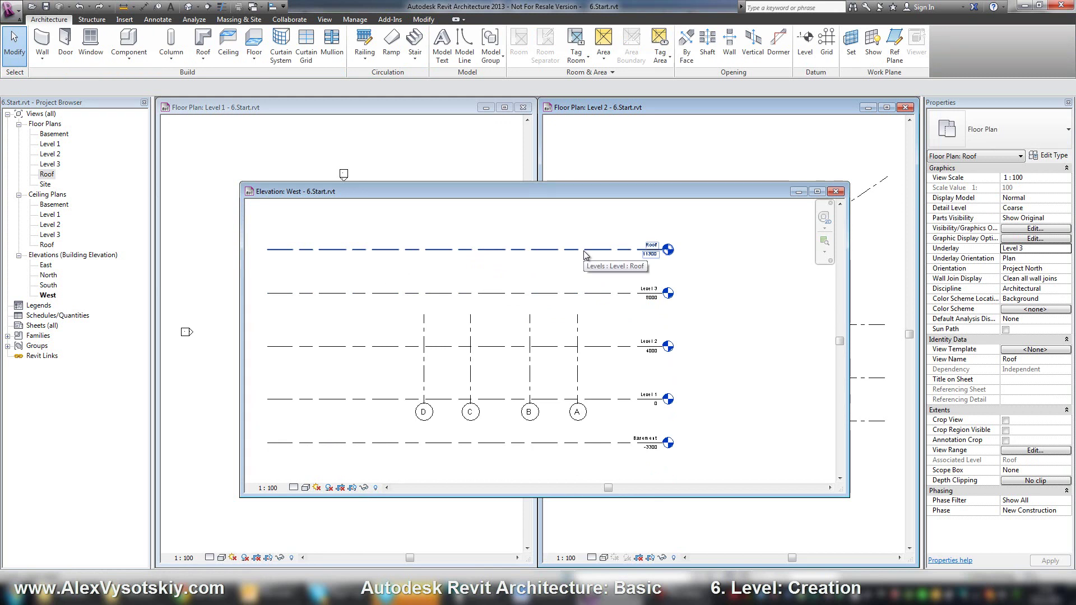
left_click(47, 245)
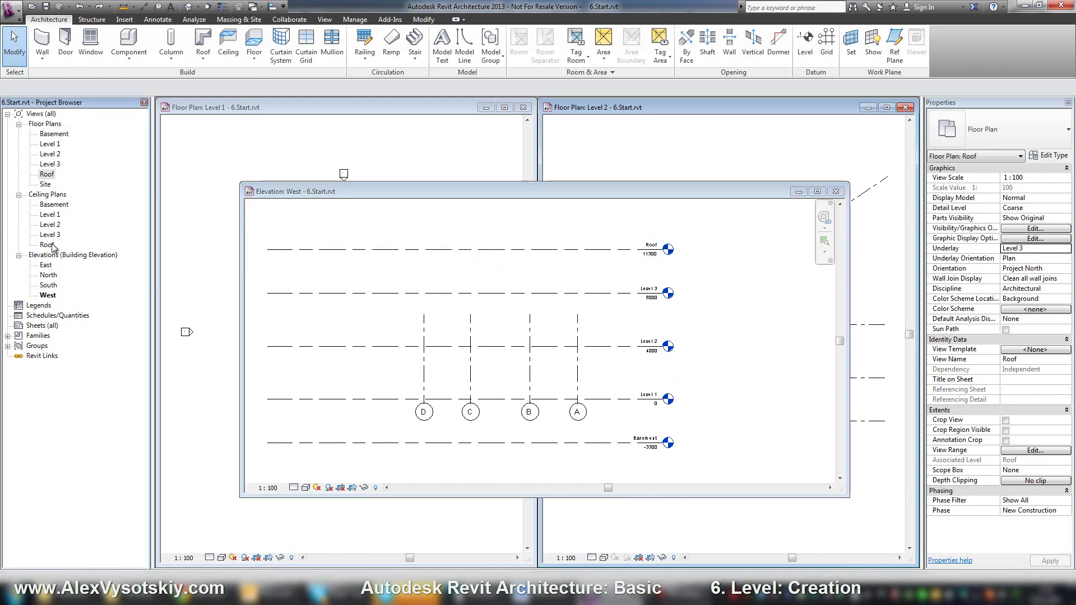
double_click(47, 174)
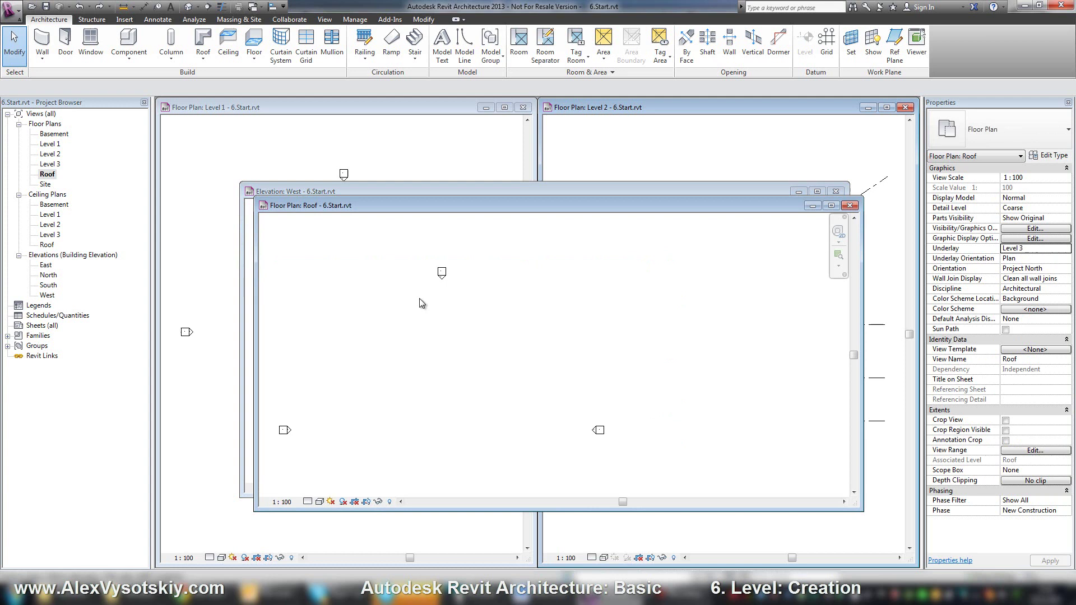
middle_click_drag(458, 344, 517, 281)
scroll(514, 278, "down", 1)
left_click(560, 192)
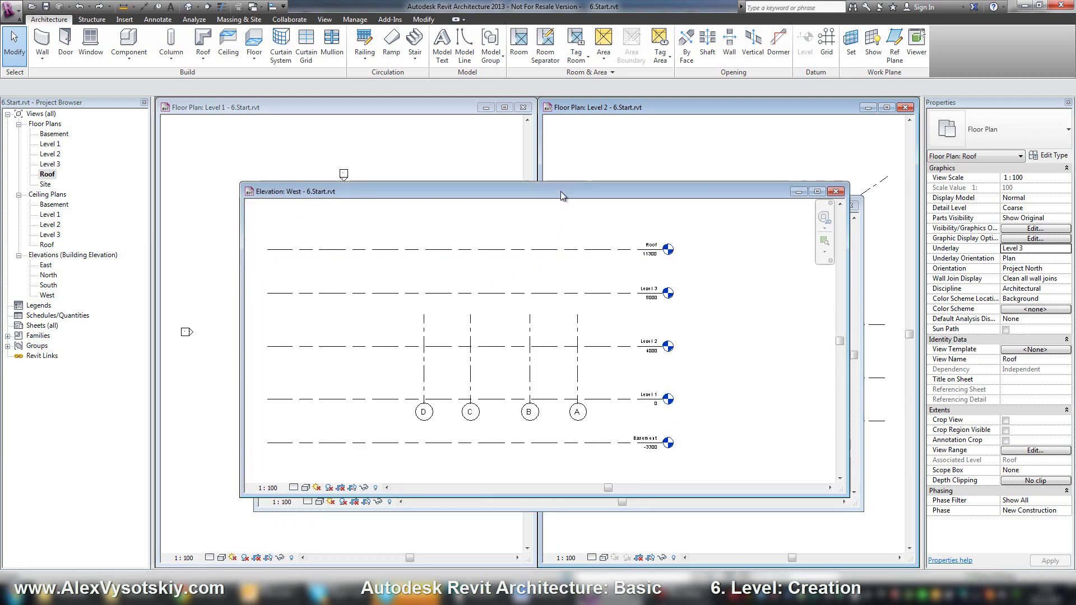
- Extend the upper ends of grids A, B, C and D above the Roof level in the West elevation
left_click(565, 297)
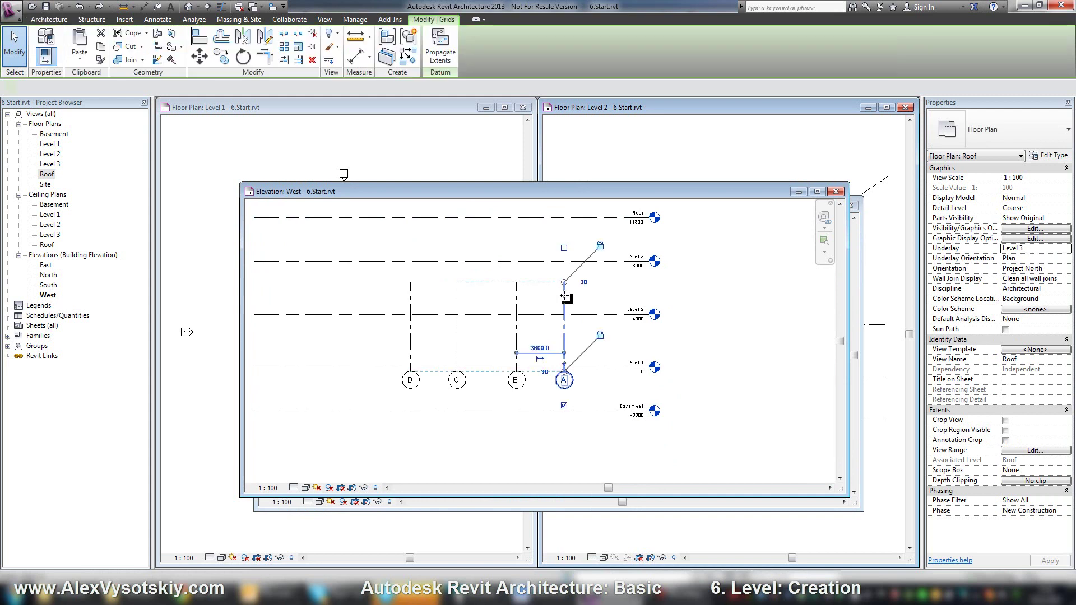
middle_click_drag(575, 306, 576, 336)
left_click_drag(566, 312, 566, 238)
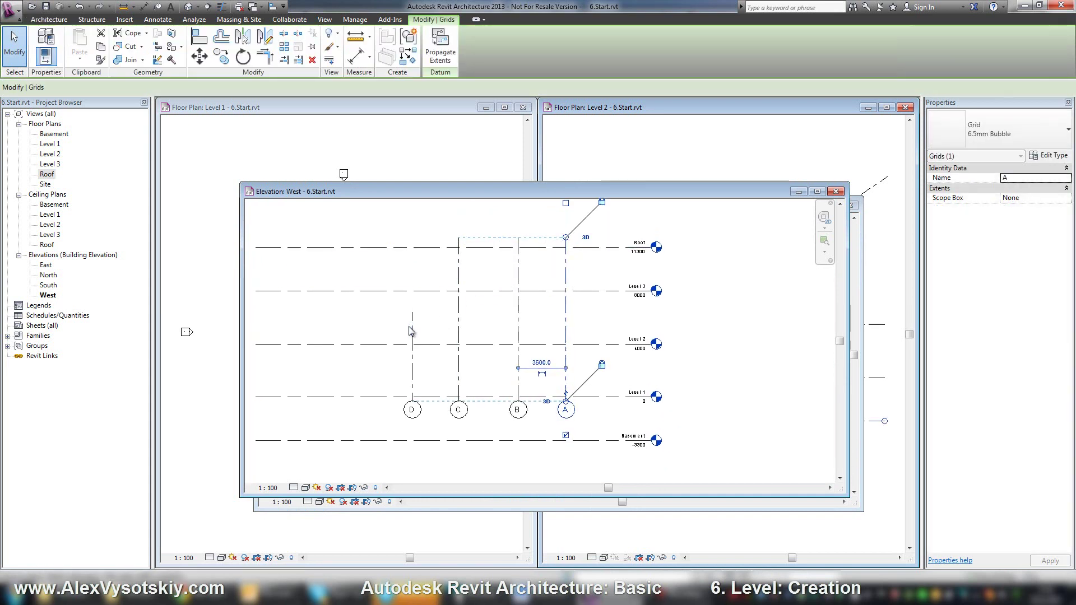
left_click(412, 327)
left_click_drag(412, 313, 412, 247)
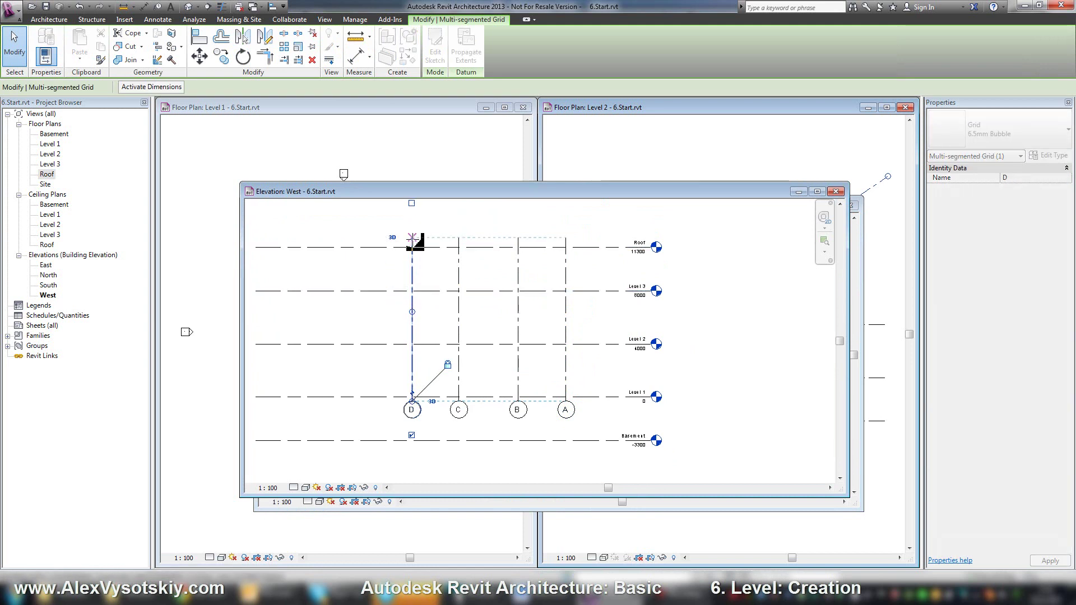
- Extend the lower ends of grids A to D below the Basement level and close the West elevation
middle_click_drag(503, 396, 503, 351)
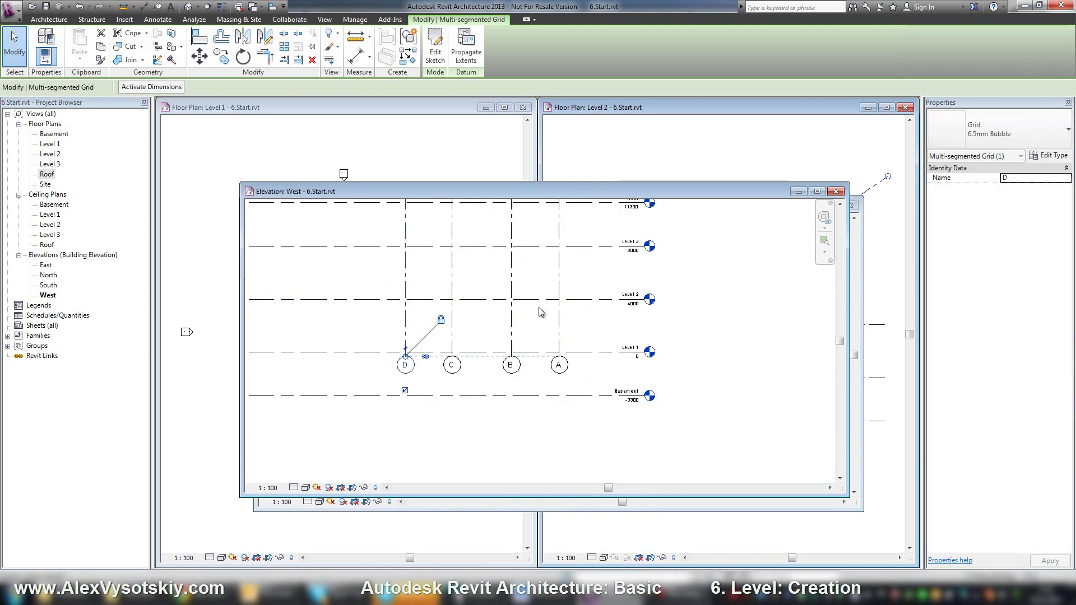
left_click(405, 364)
left_click(405, 388)
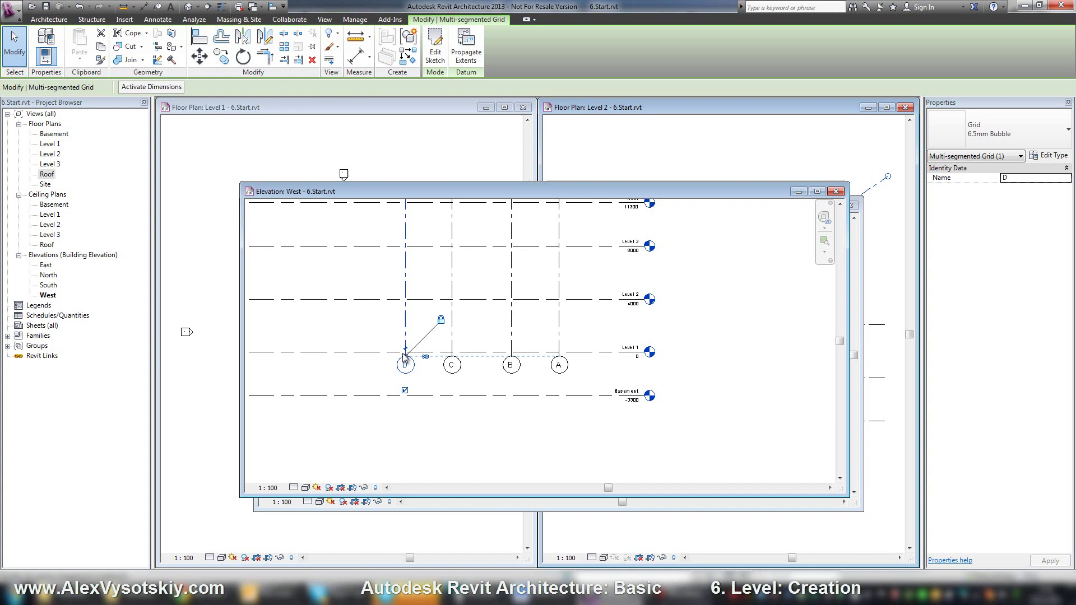
left_click_drag(406, 356, 405, 414)
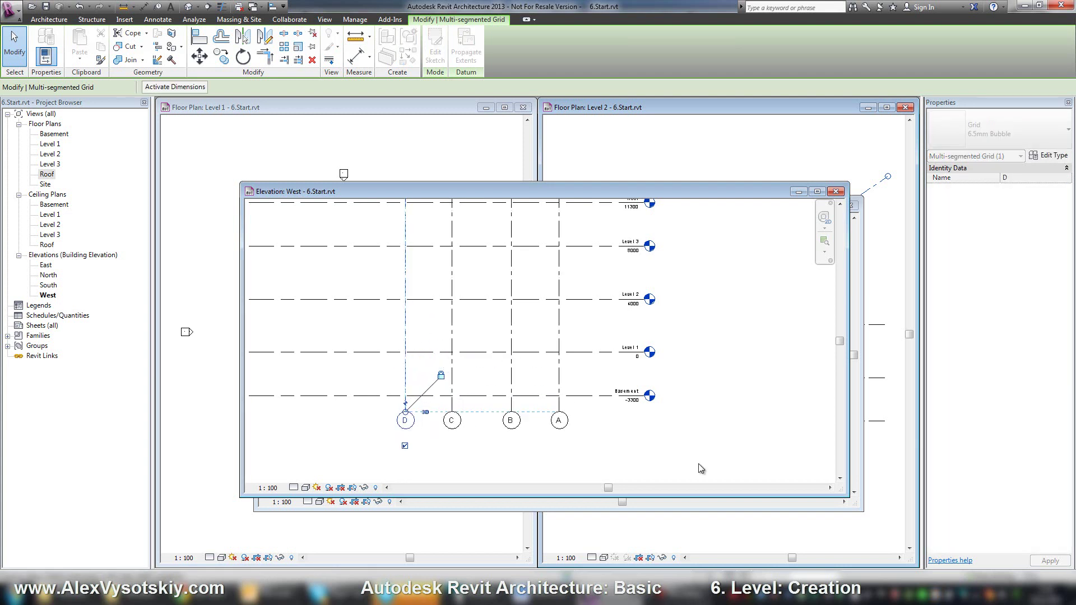
left_click(698, 466)
left_click_drag(754, 191, 750, 227)
left_click_drag(750, 332, 723, 231)
left_click(802, 232)
- Duplicate the type of multi-segmented grid D in the Roof floor plan as 6.5mm Bubble Other side
left_click(554, 311)
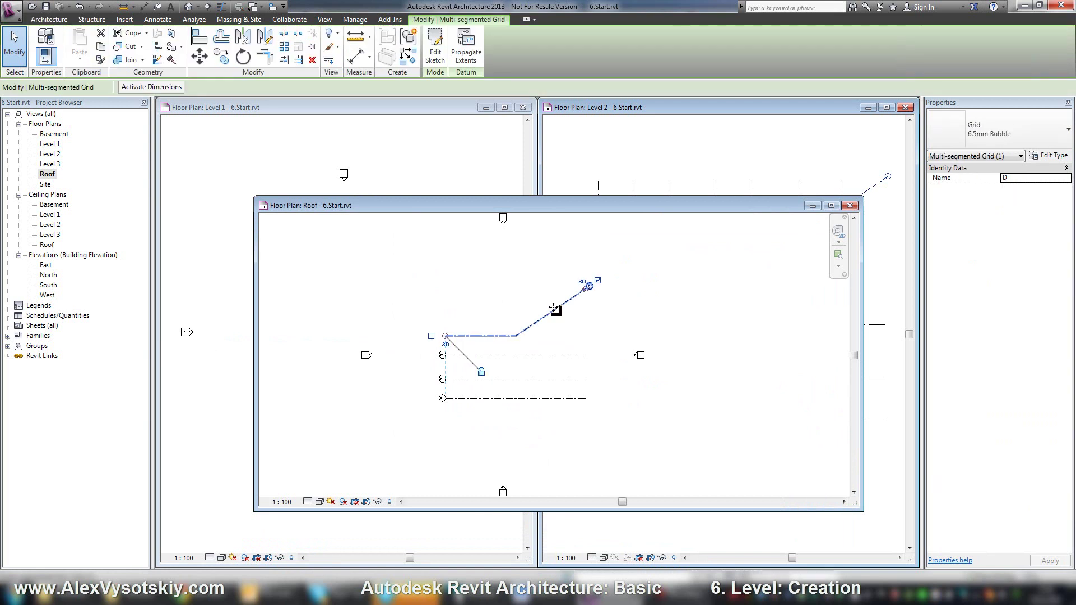
scroll(529, 309, "up", 2)
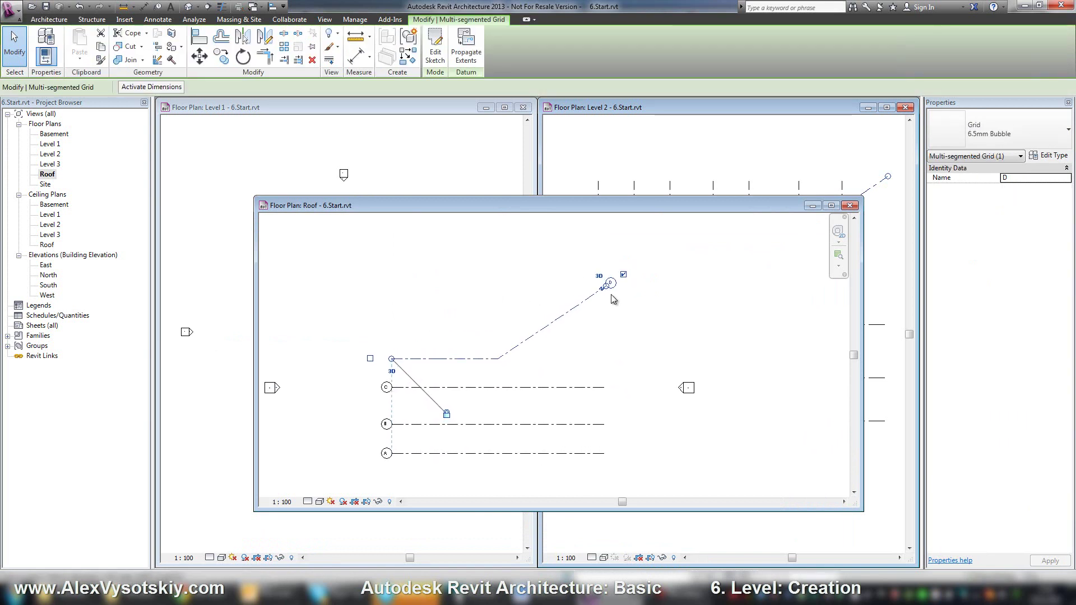
middle_click_drag(575, 349, 593, 358)
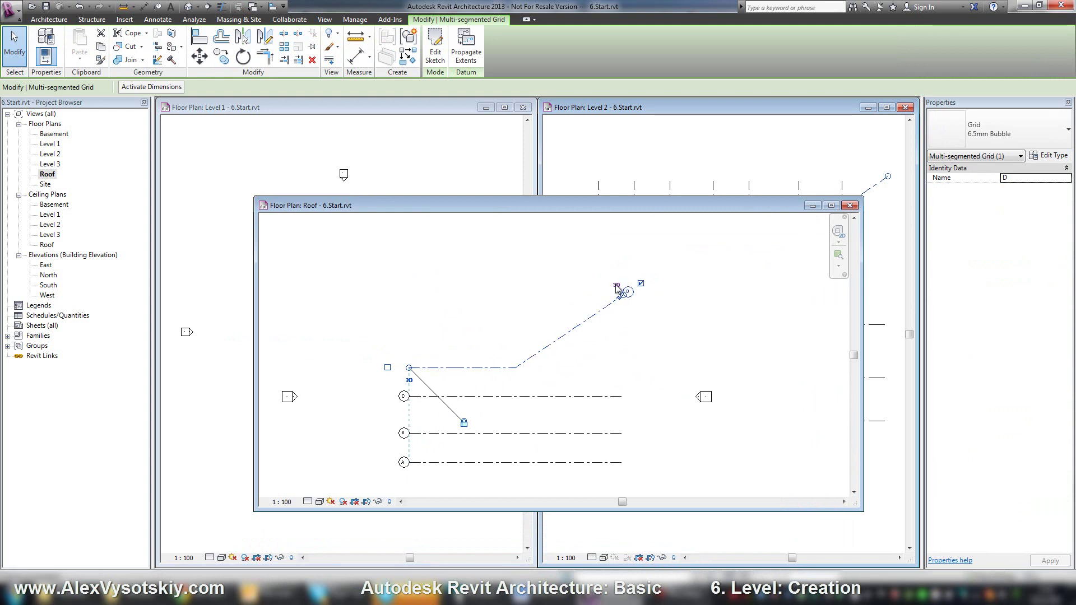
middle_click_drag(553, 296, 558, 294)
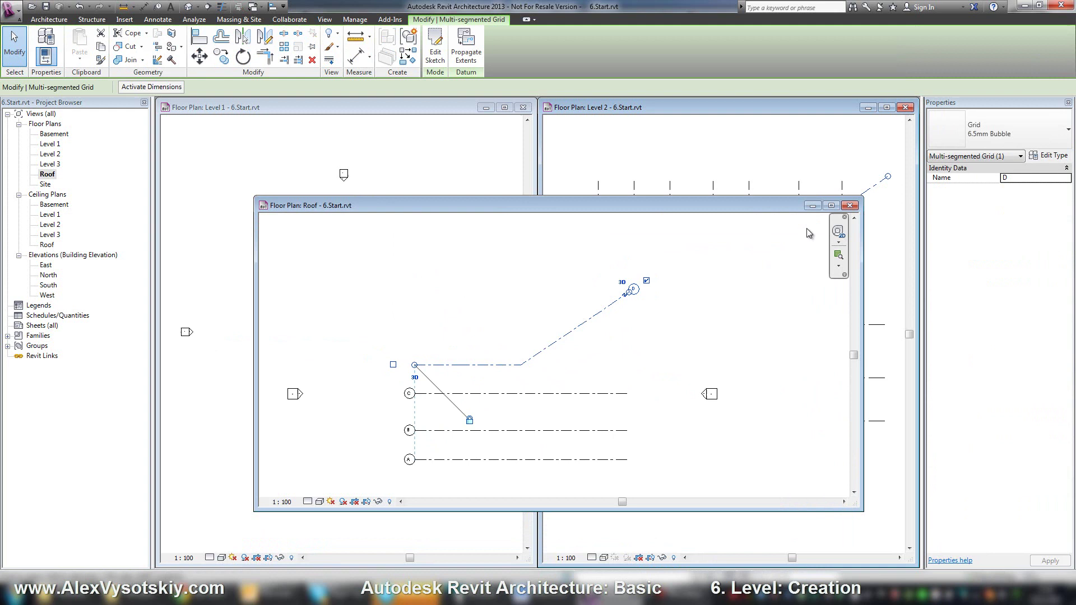
left_click(1050, 156)
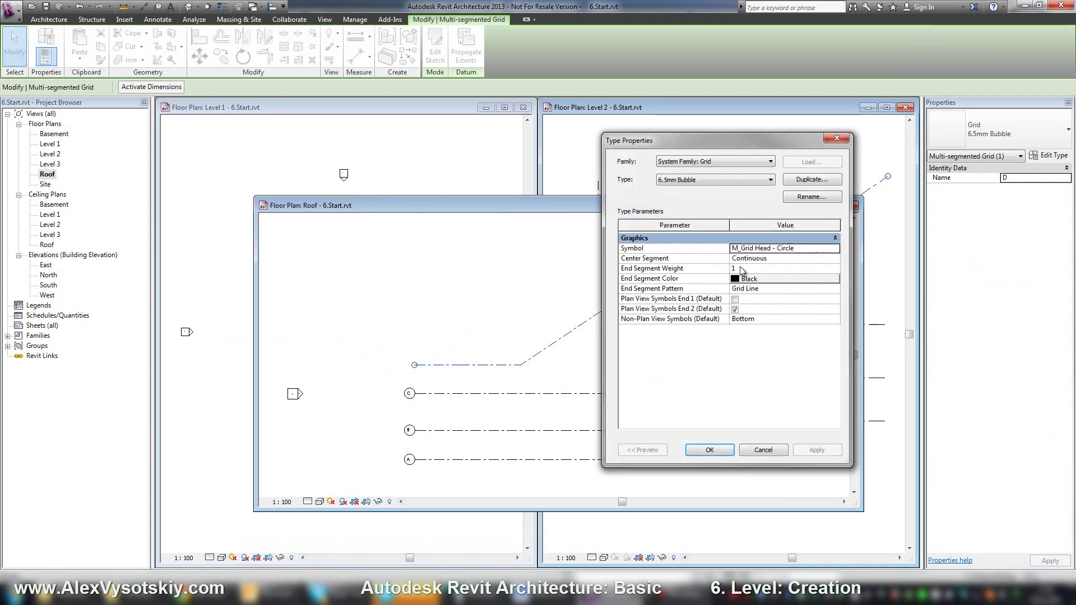
left_click(810, 180)
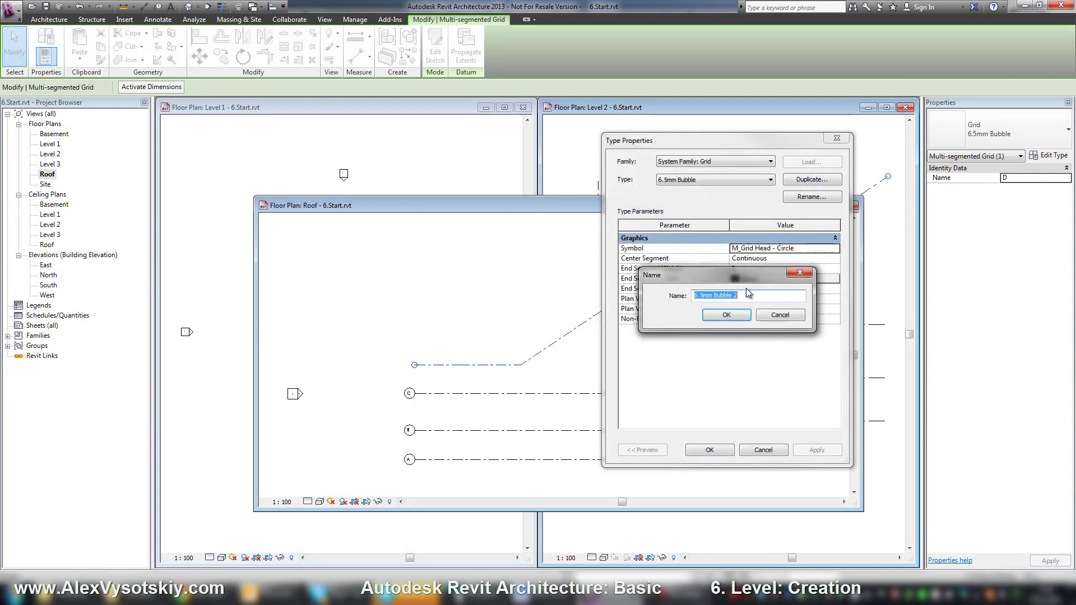
left_click(754, 293)
key("BackSpace")
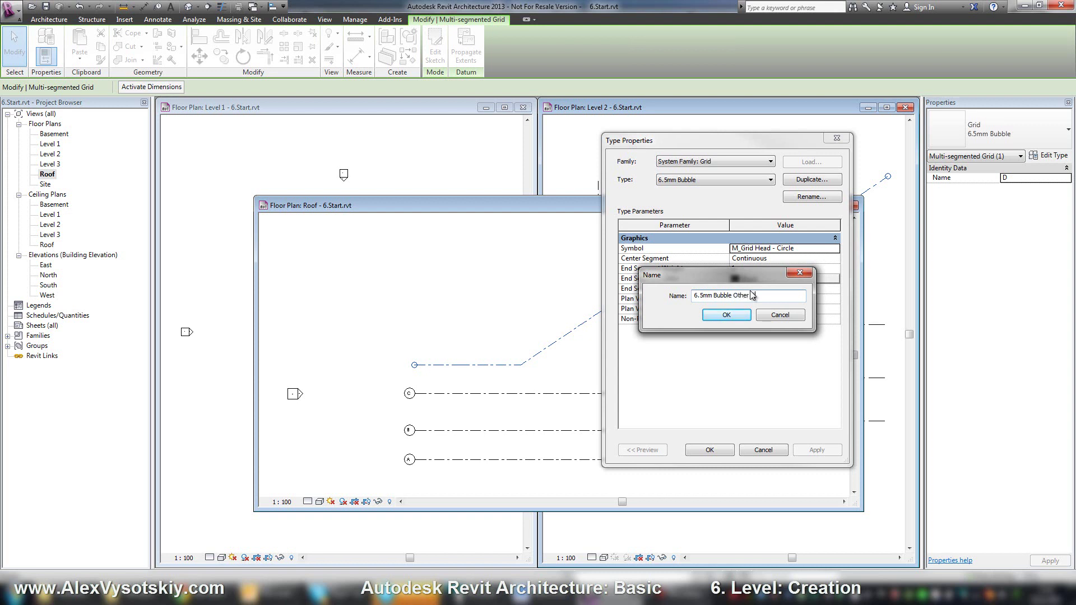
key("Return")
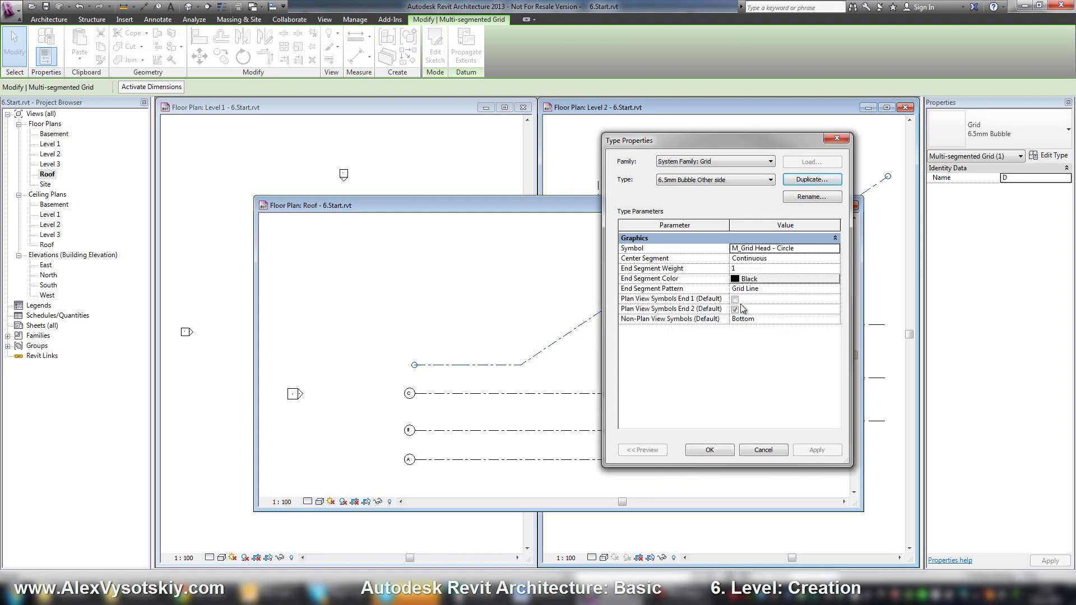
- Enable plan view symbols at End 1 and disable them at End 2 for the new grid type
left_click(734, 309)
left_click(735, 299)
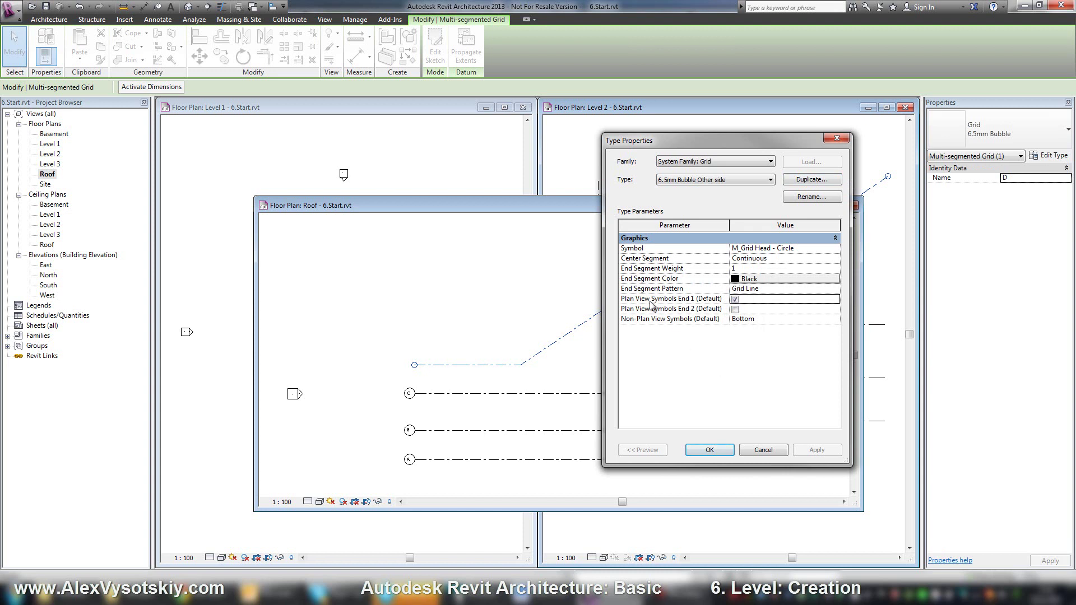
left_click(710, 450)
key("Escape")
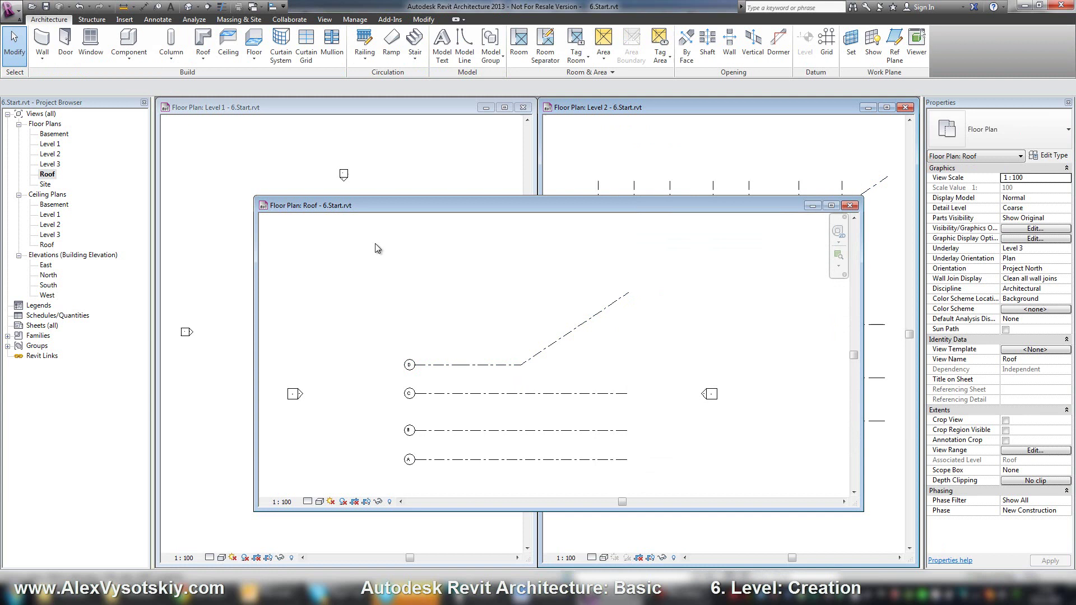
- Try assigning the 6.5mm Bubble Other side type to grid C in the Level 2 floor plan, and undo the change
double_click(50, 154)
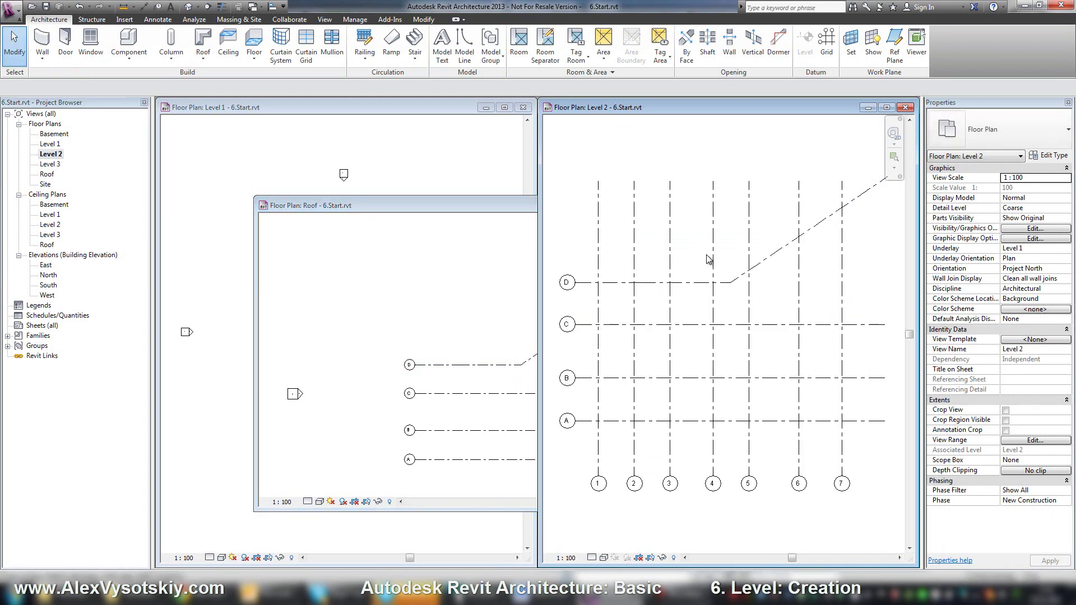
scroll(677, 234, "down", 1)
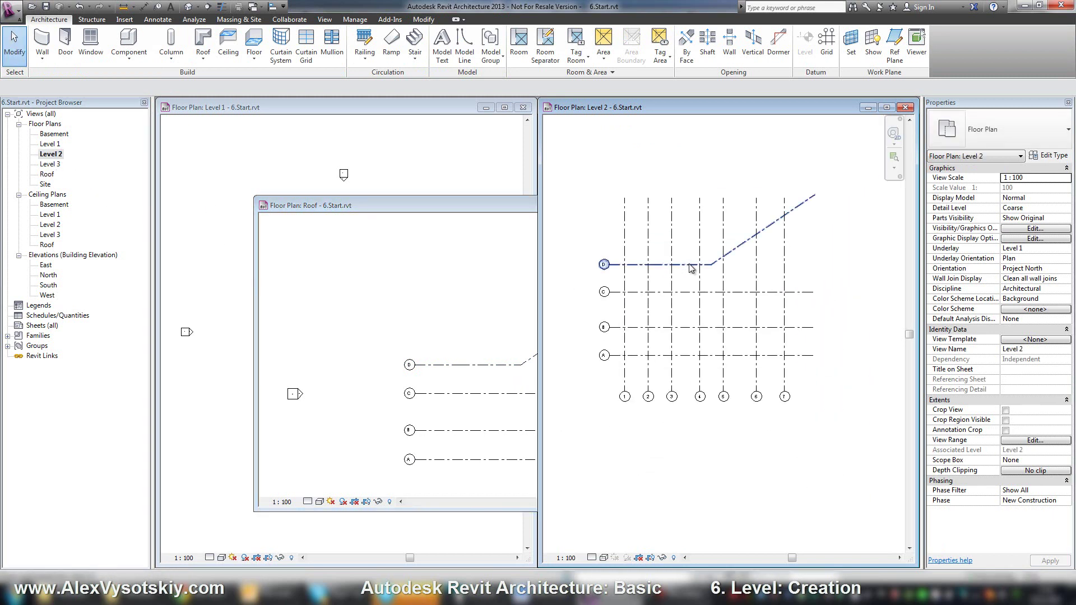
left_click(684, 295)
left_click(1009, 135)
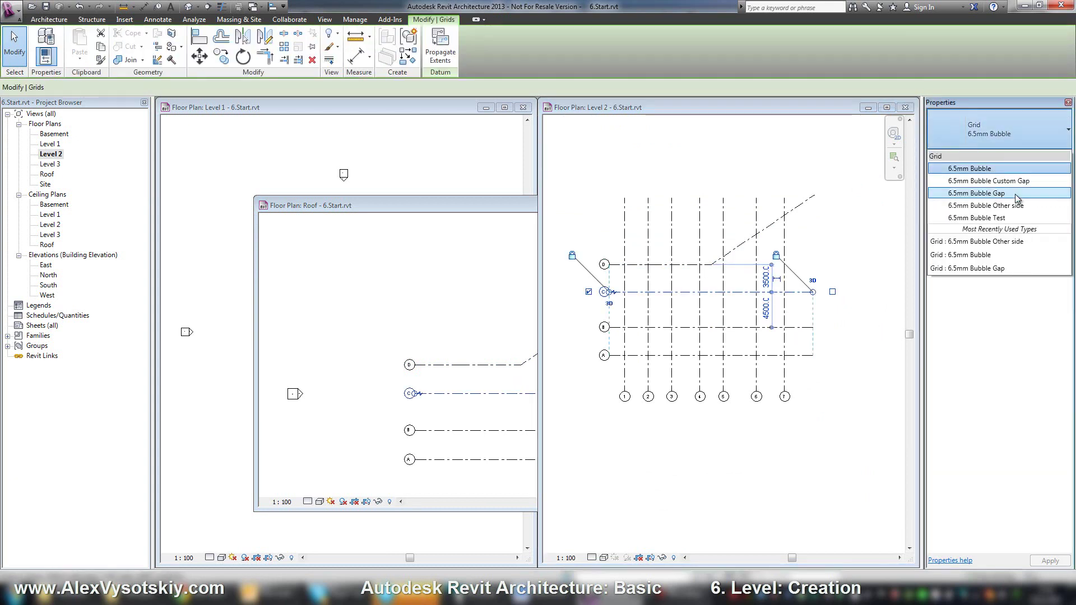
left_click(1003, 205)
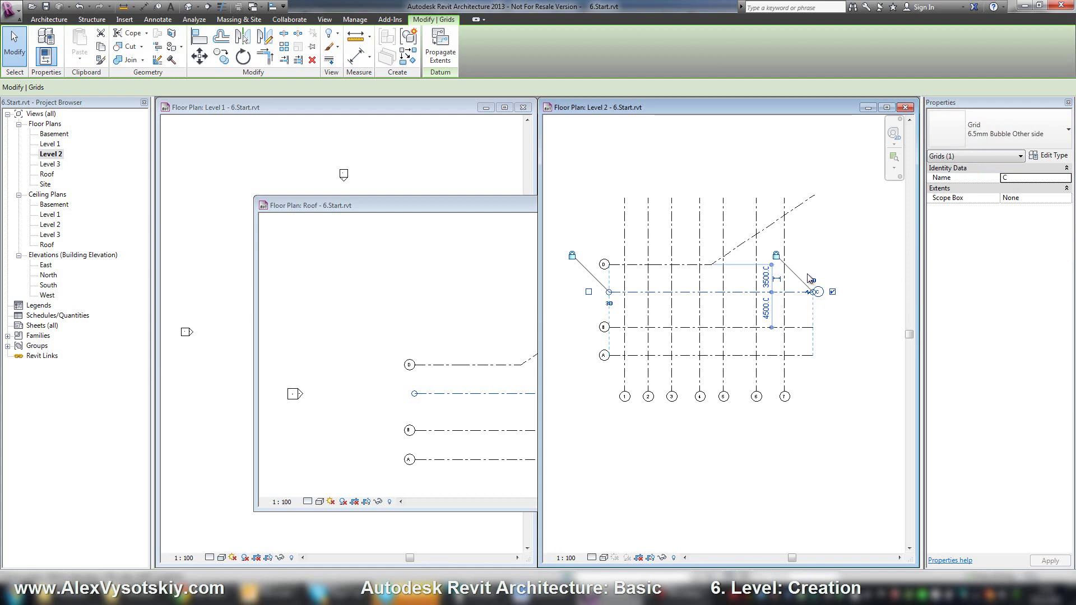
left_click(809, 248)
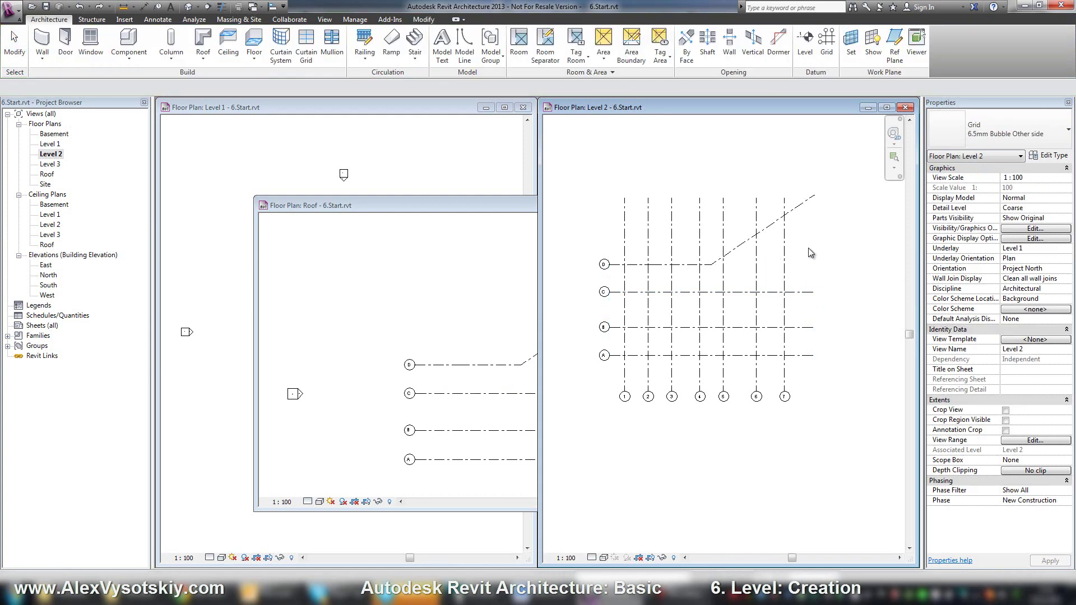
- Close the Level 2 floor plan and examine the grids in the Roof floor plan
left_click(906, 108)
scroll(520, 270, "down", 3)
middle_click_drag(523, 319, 510, 312)
scroll(482, 348, "up", 4)
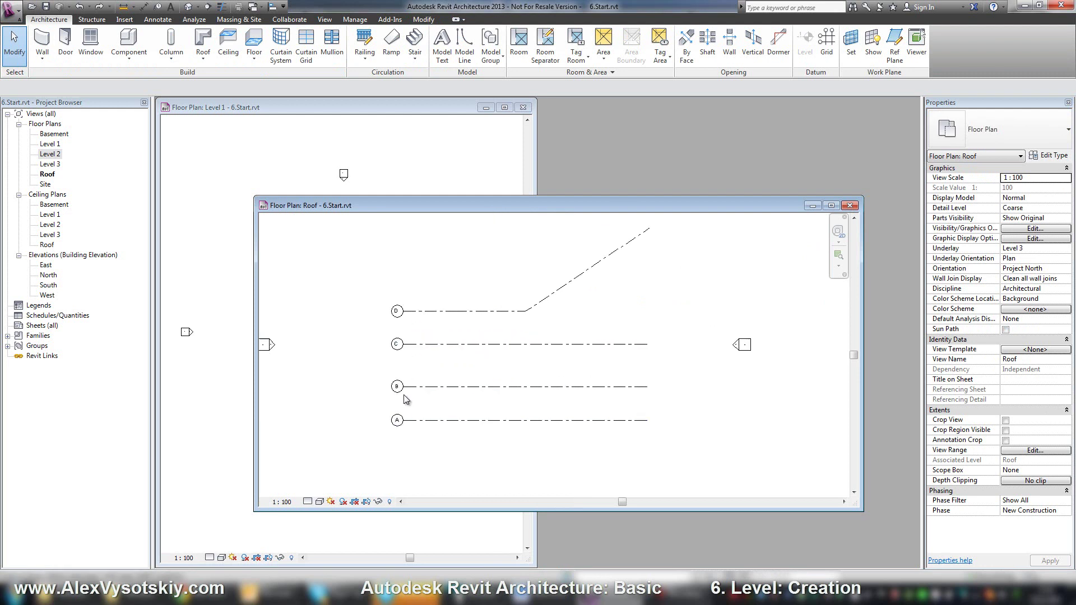
- Open the North elevation, and check the extents of the lettered grids in the East elevation before closing it
double_click(48, 276)
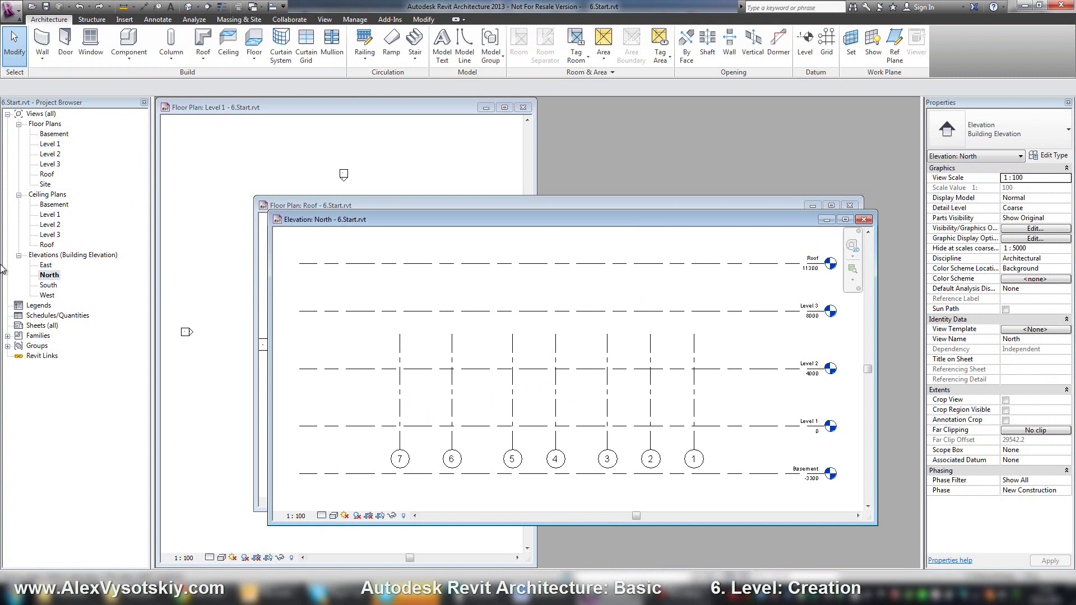
double_click(46, 267)
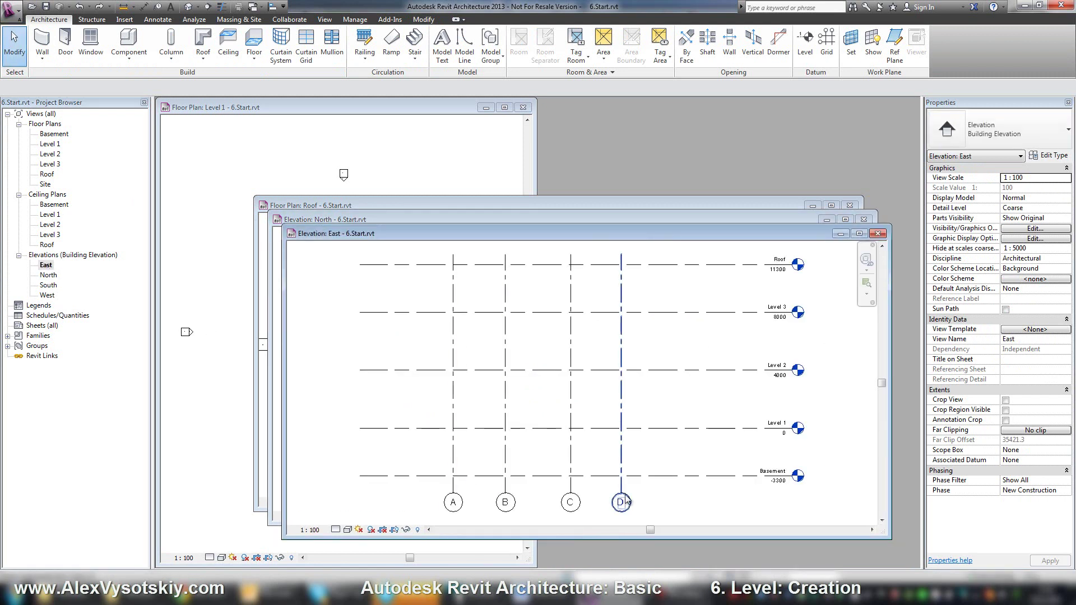
left_click(878, 238)
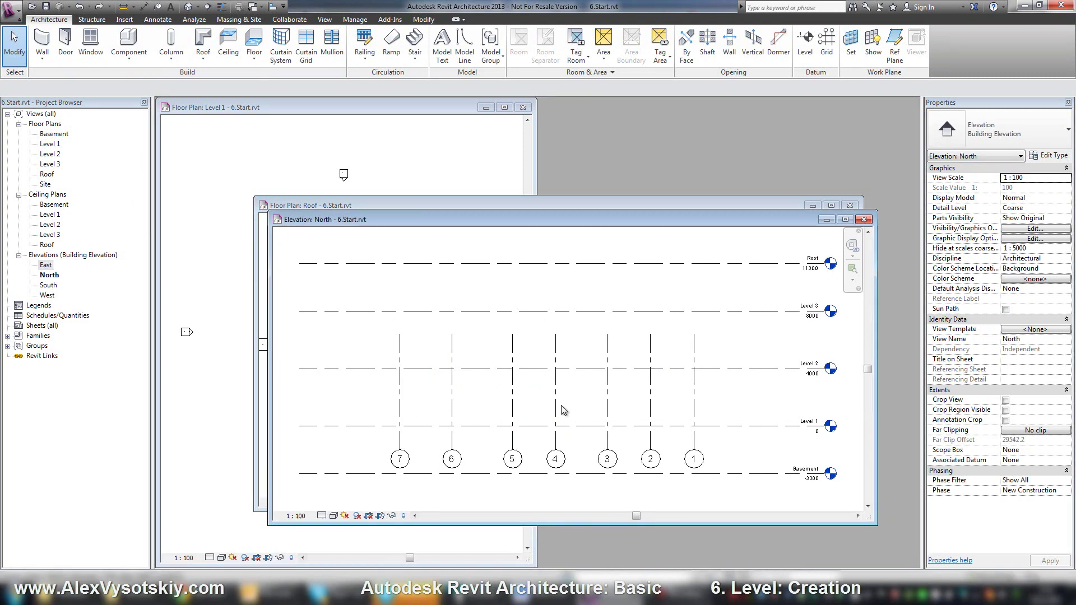
- Extend the upper ends of grids 1 to 7 above the Roof level in the North elevation
left_click(552, 443)
scroll(549, 392, "down", 1)
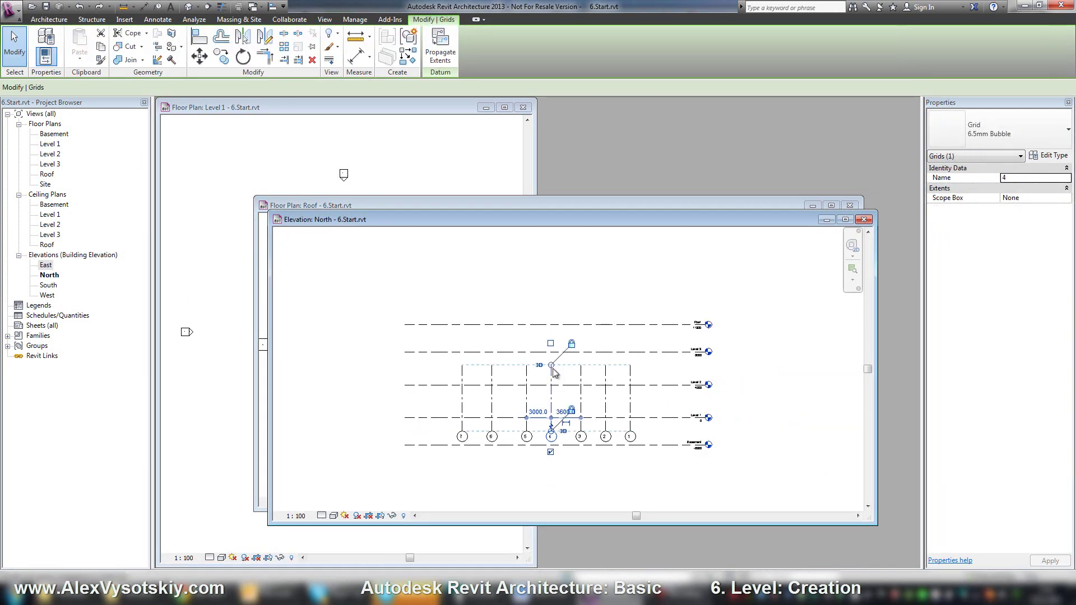
left_click_drag(549, 341, 549, 307)
- Extend the lower ends of grids 1 to 7 below the Basement level and close the North elevation
scroll(554, 447, "up", 4)
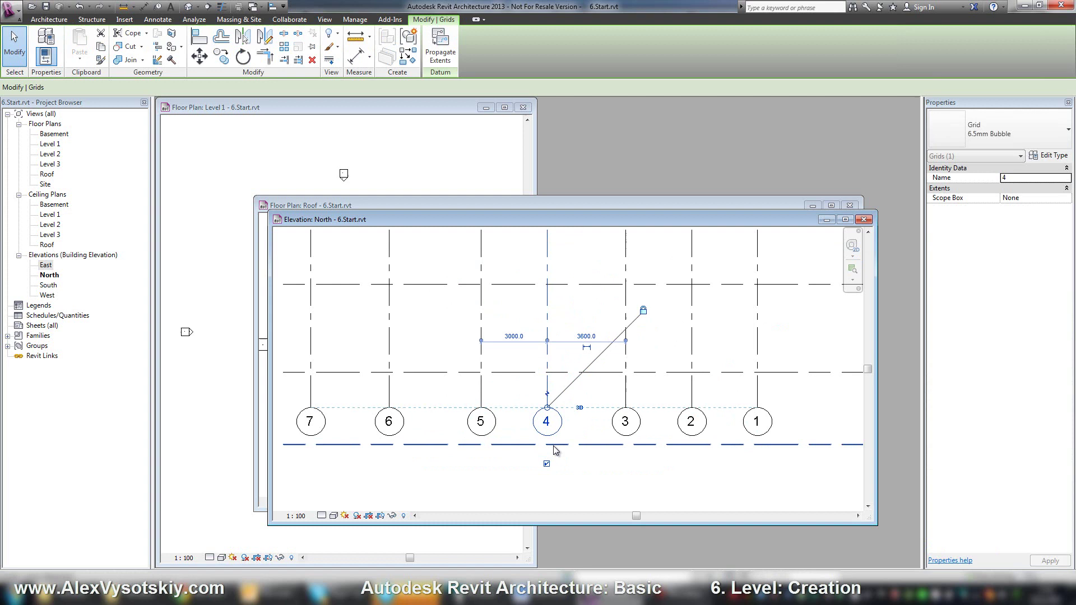
middle_click_drag(554, 447, 543, 414)
left_click_drag(535, 359, 536, 458)
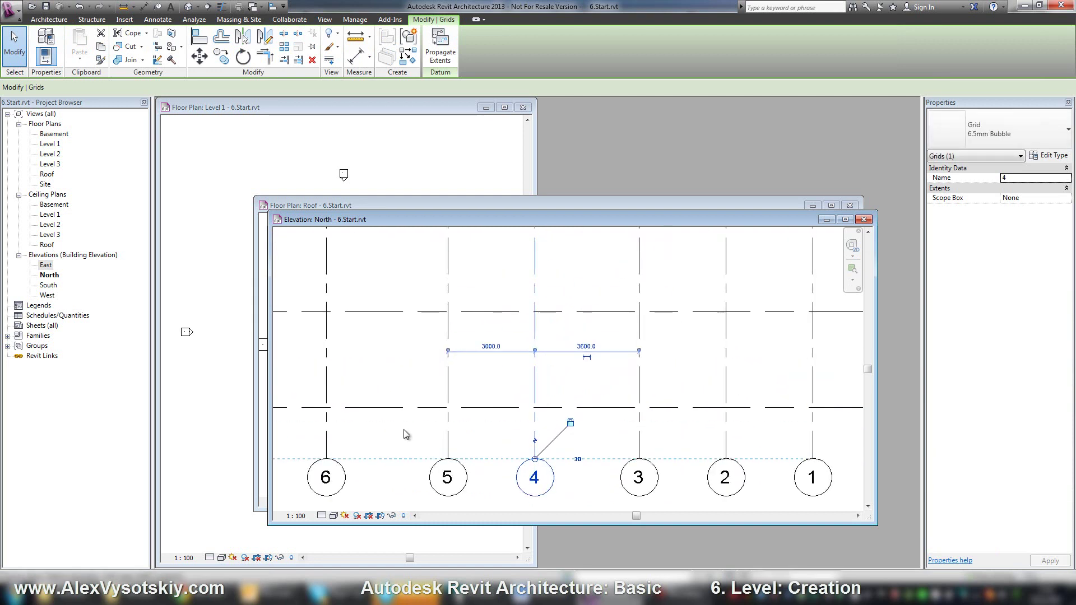
scroll(405, 433, "down", 4)
middle_click_drag(395, 358, 428, 374)
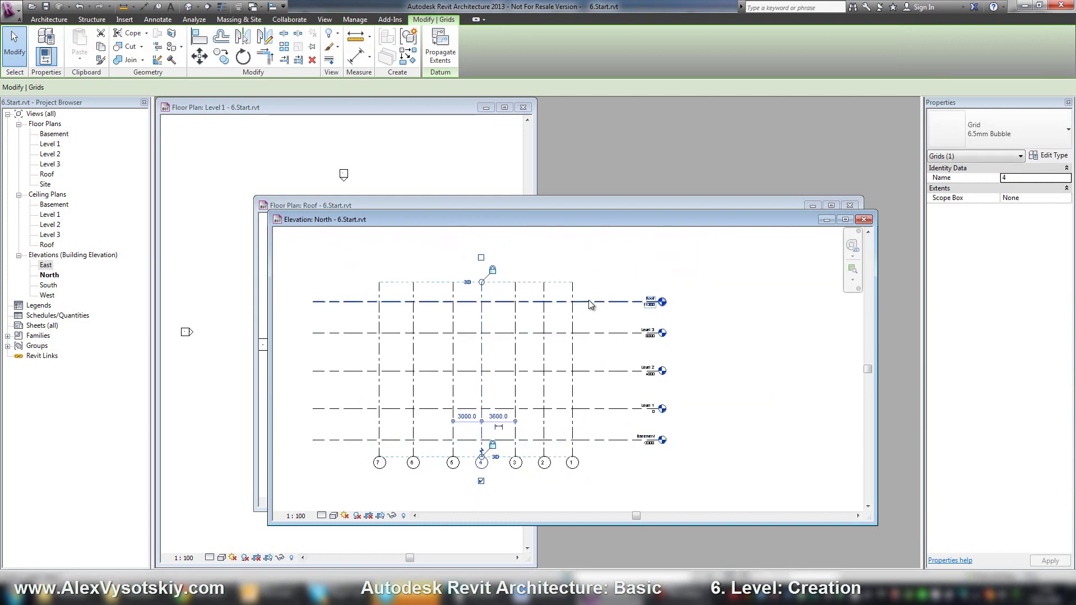
left_click(863, 219)
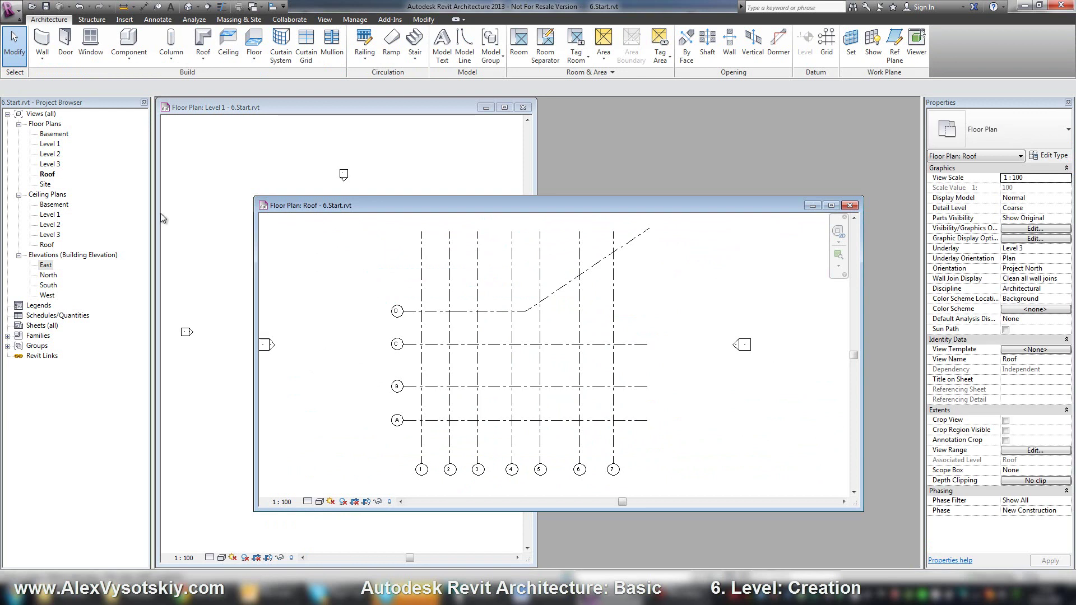
- Check the grids in the Basement floor plan, and close the Basement and Roof floor plans
double_click(54, 134)
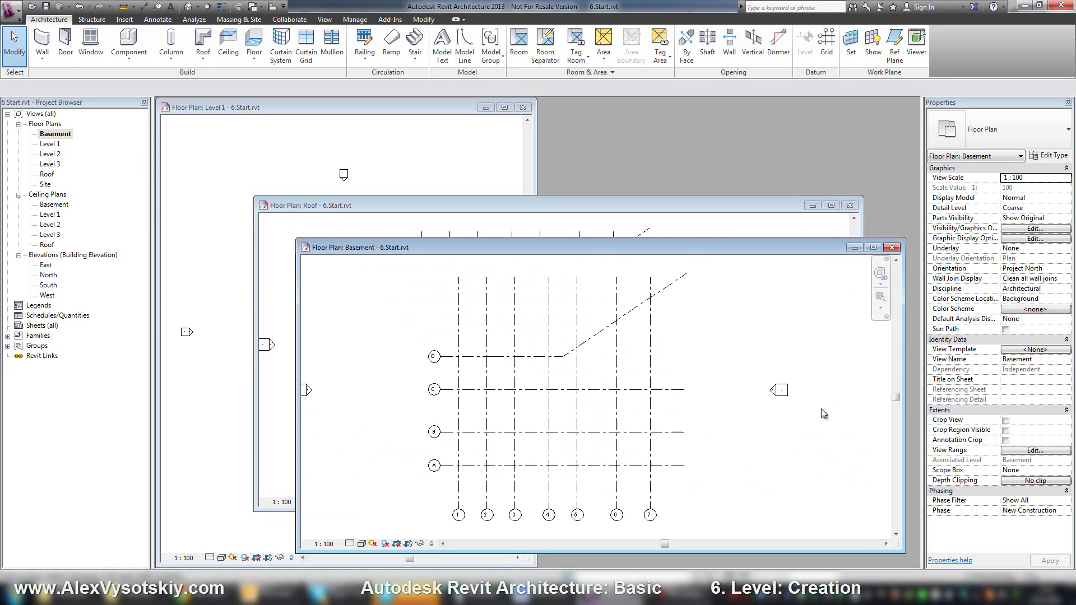
left_click(891, 247)
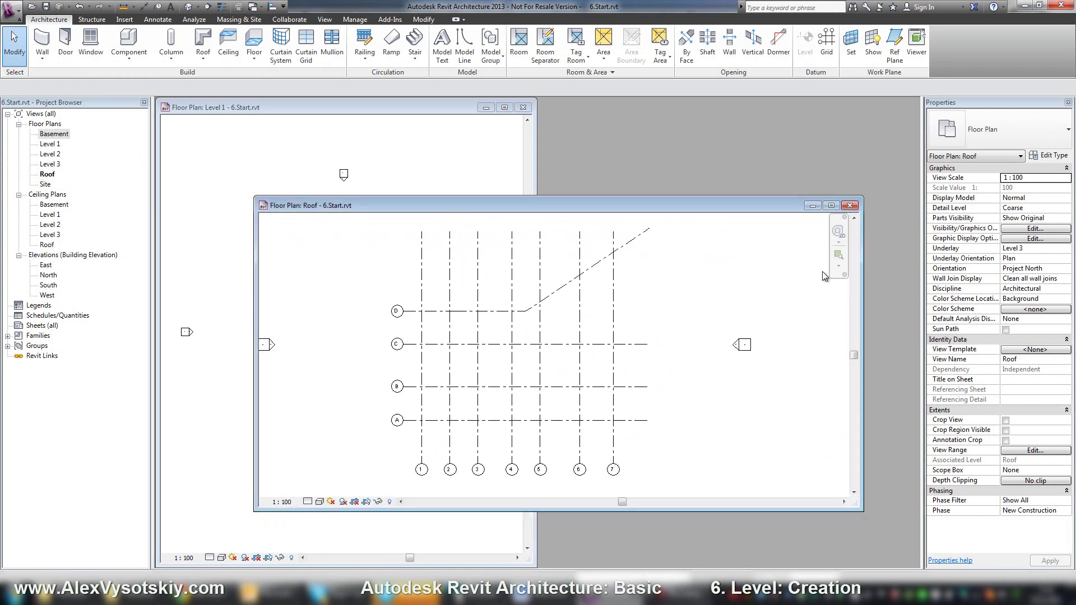
left_click(850, 205)
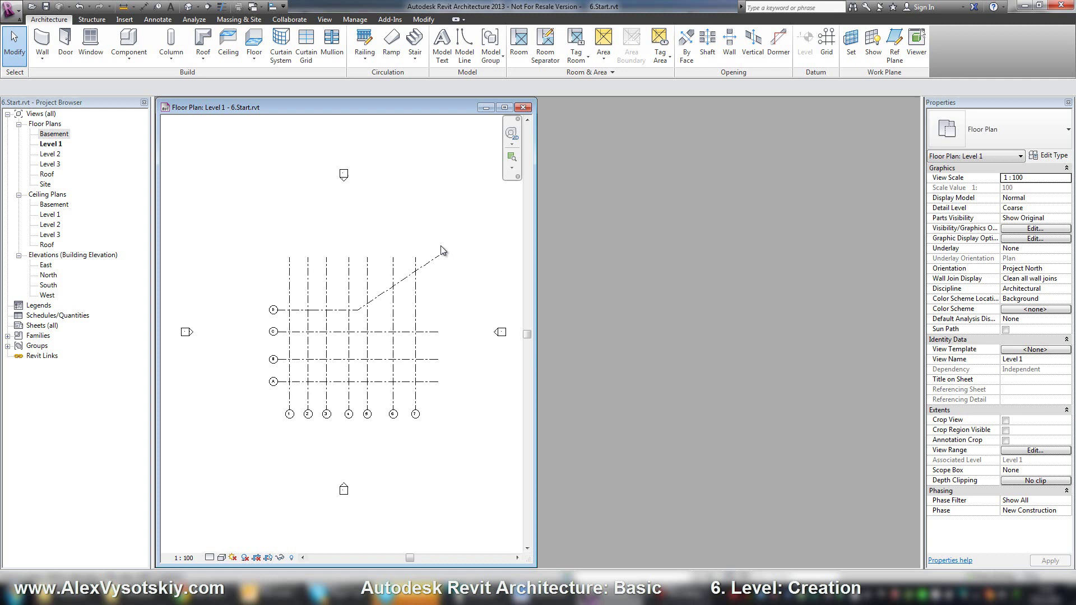